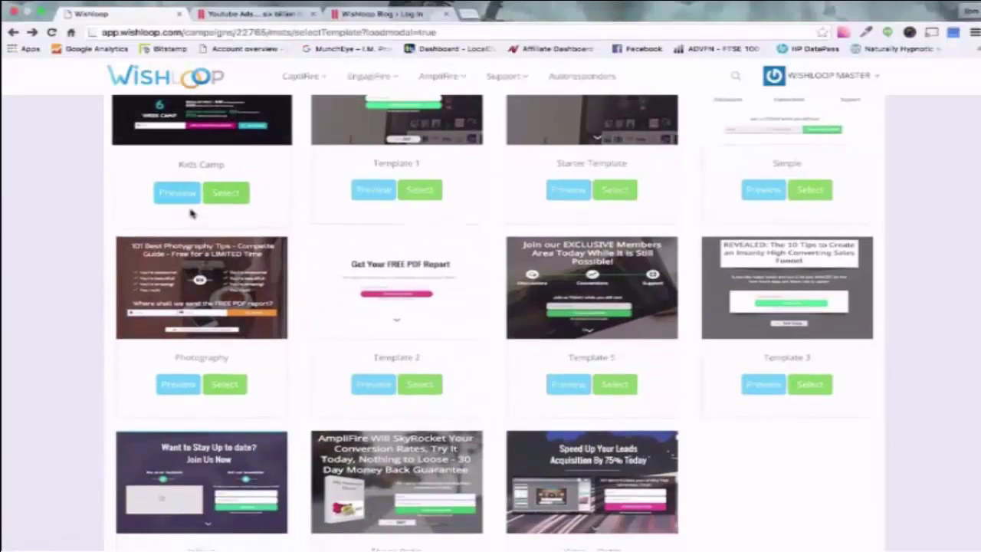
Browse the gallery of available design templates and select Template 2
scroll(192, 214, up, 3)
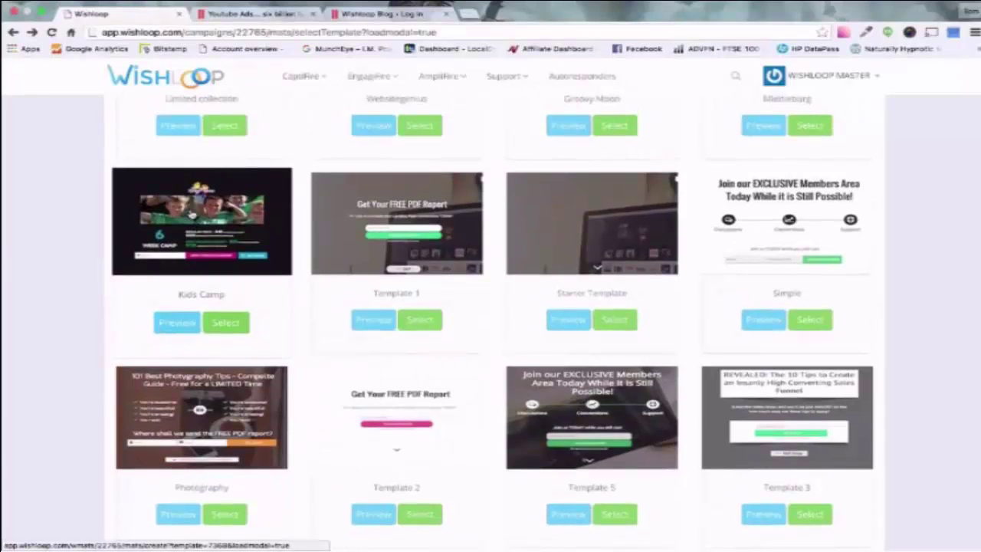
scroll(192, 214, up, 5)
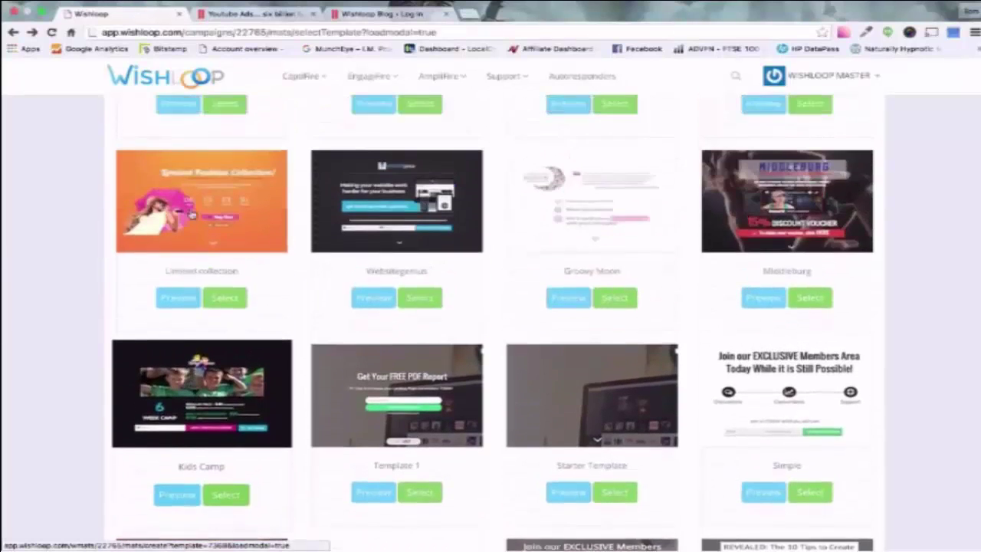
scroll(192, 214, up, 3)
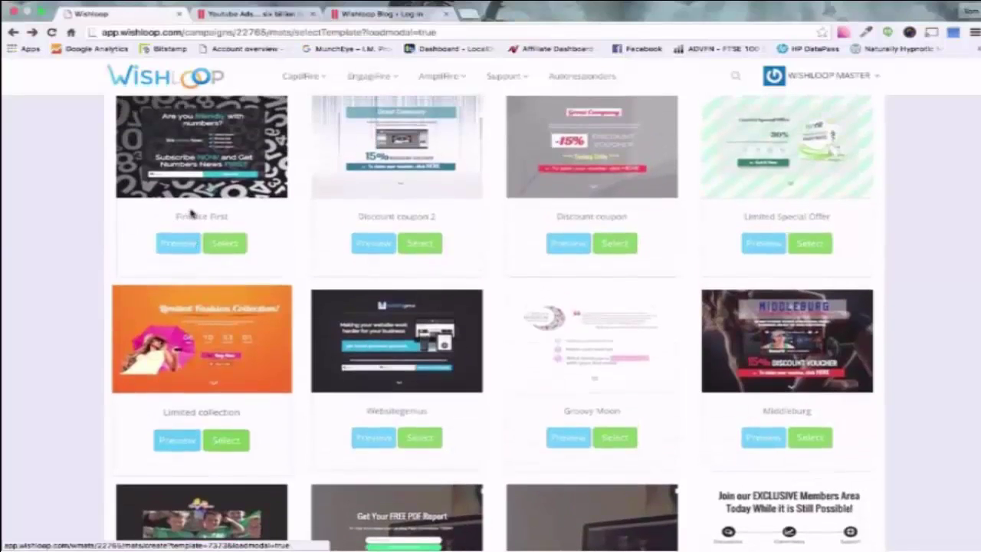
scroll(192, 214, up, 1)
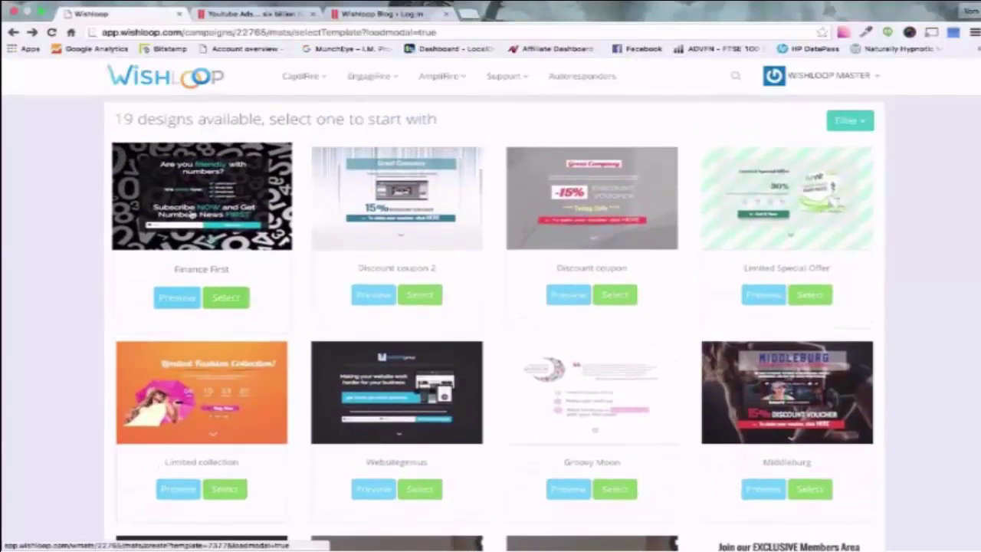
scroll(191, 214, down, 2)
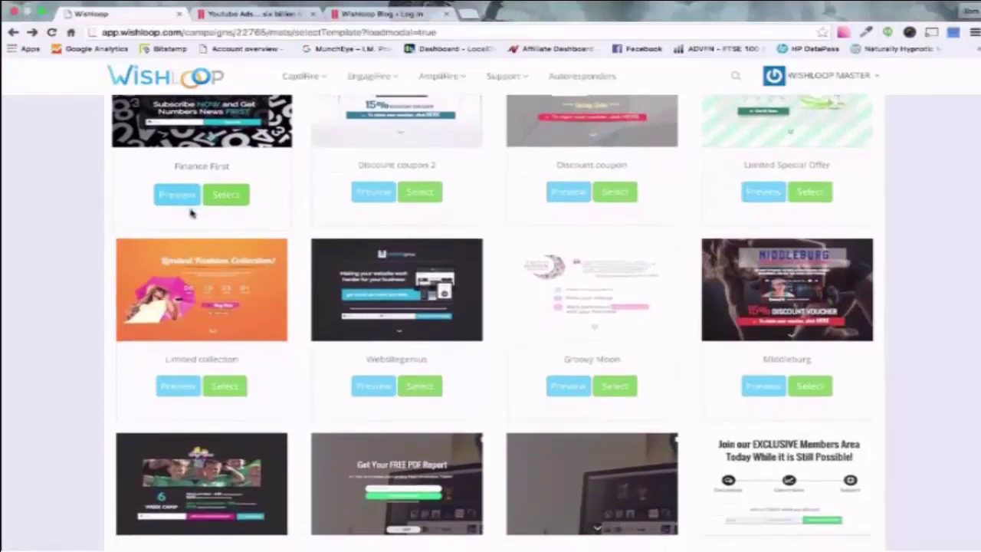
scroll(192, 214, down, 2)
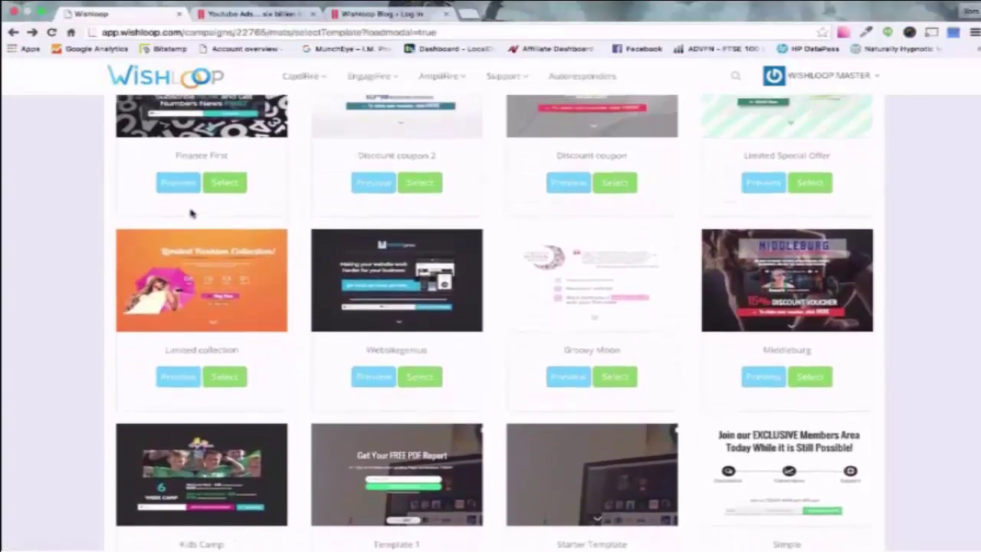
scroll(191, 214, down, 2)
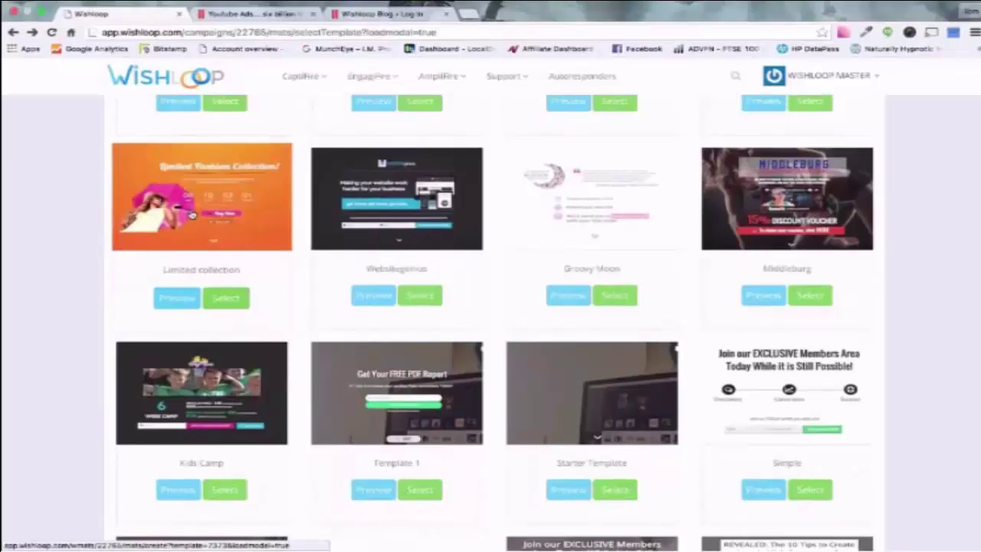
scroll(191, 214, down, 4)
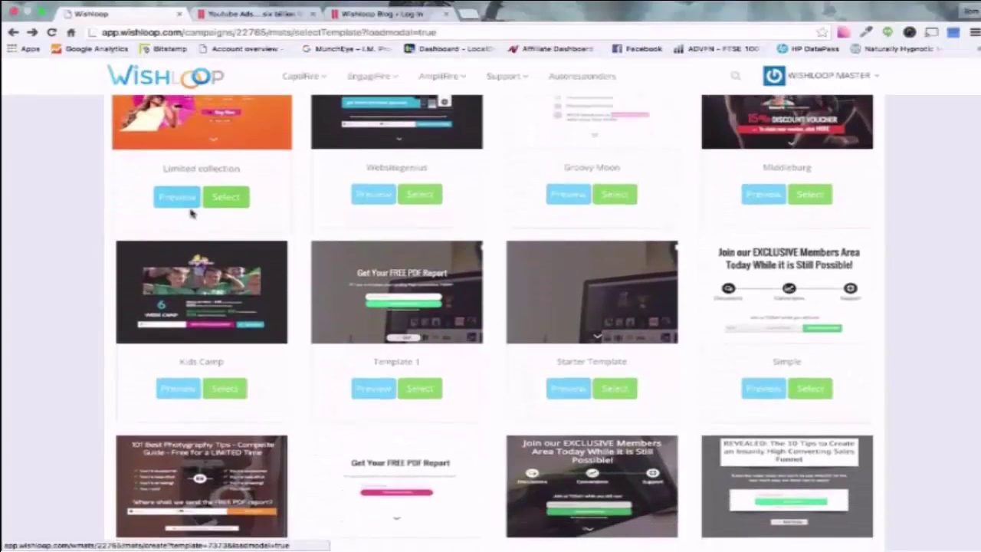
scroll(191, 214, down, 5)
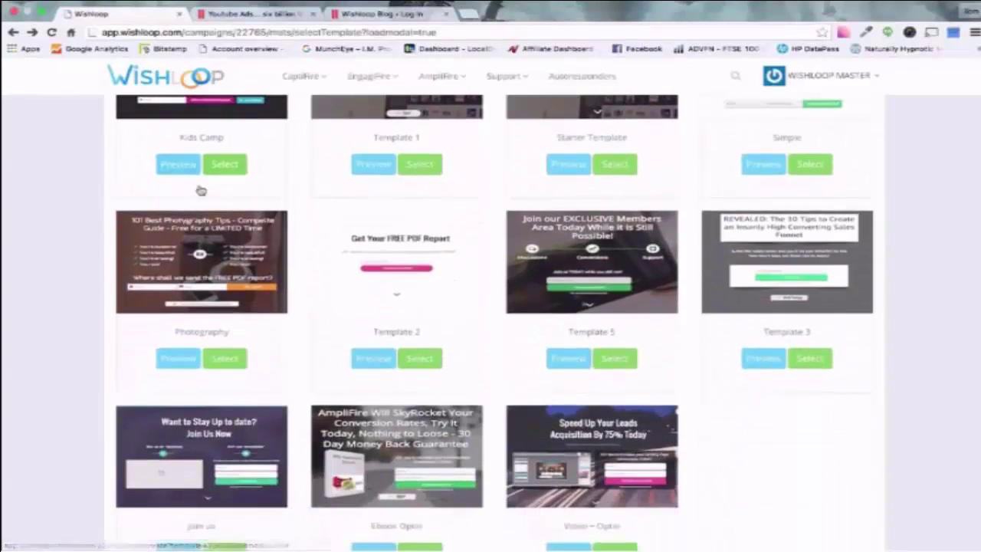
click(421, 360)
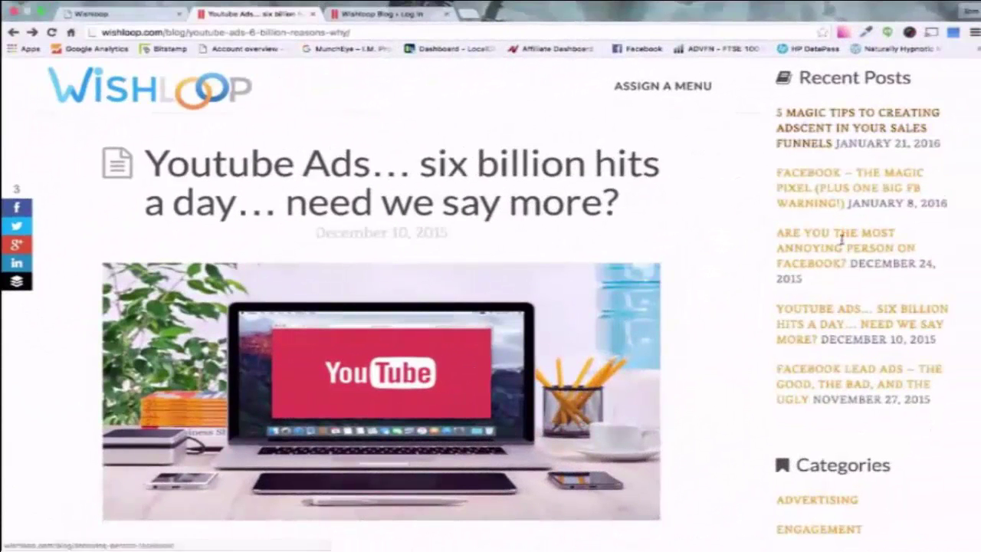
Open the recent blog post "Facebook Lead Ads – The Good, the Bad, and the Ugly" to view its opt-in mat
click(820, 374)
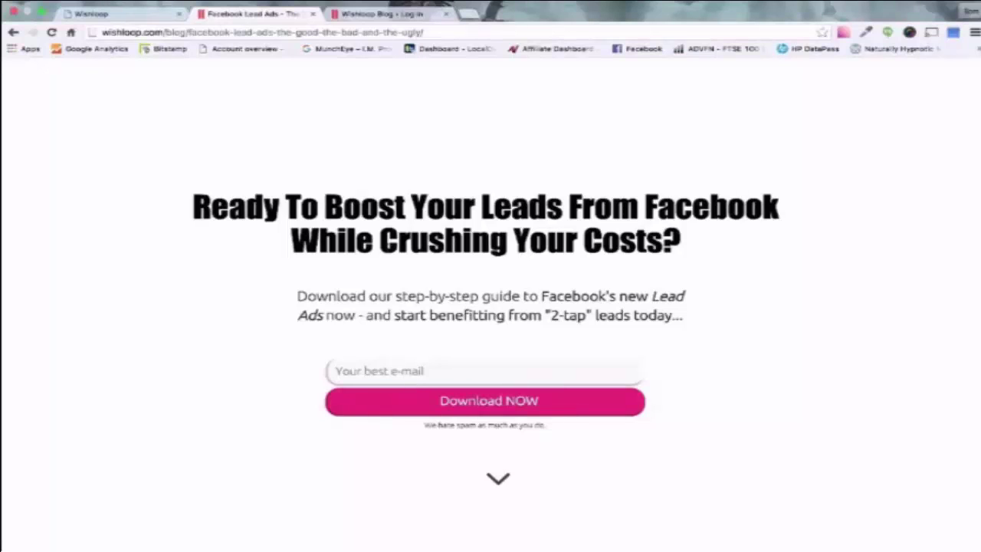
scroll(87, 537, down, 1)
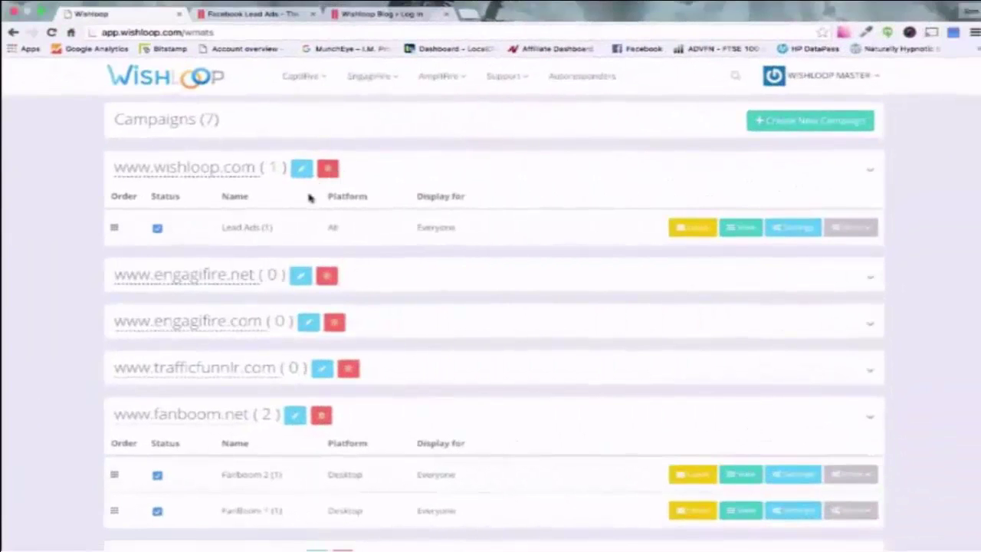
click(250, 229)
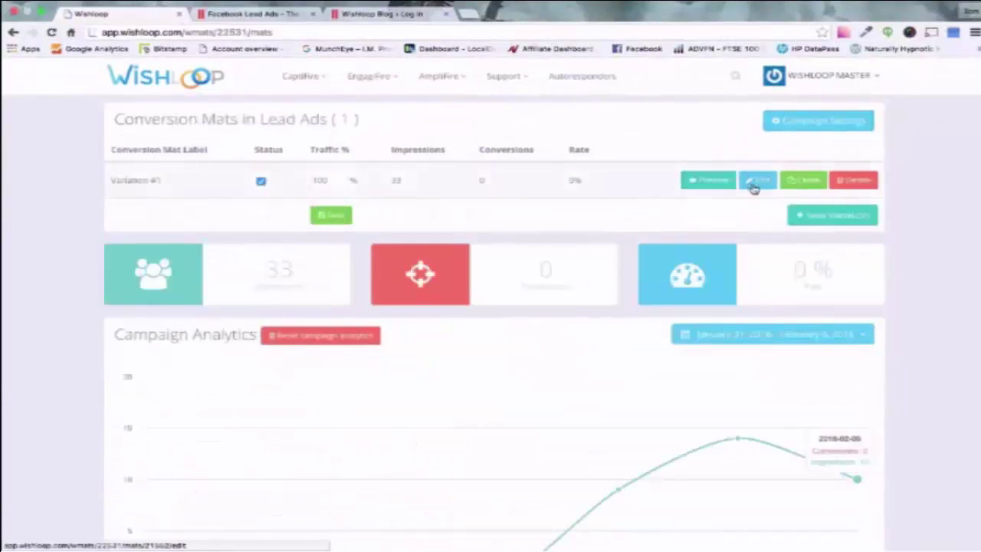
click(756, 186)
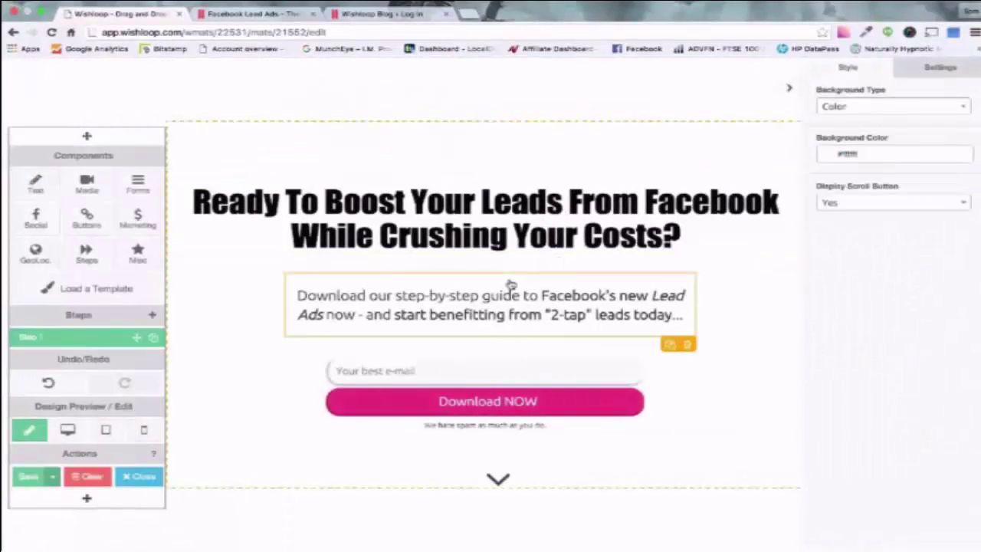
Open the headline's text editor to view its formatting options, and close it without changes
double_click(457, 242)
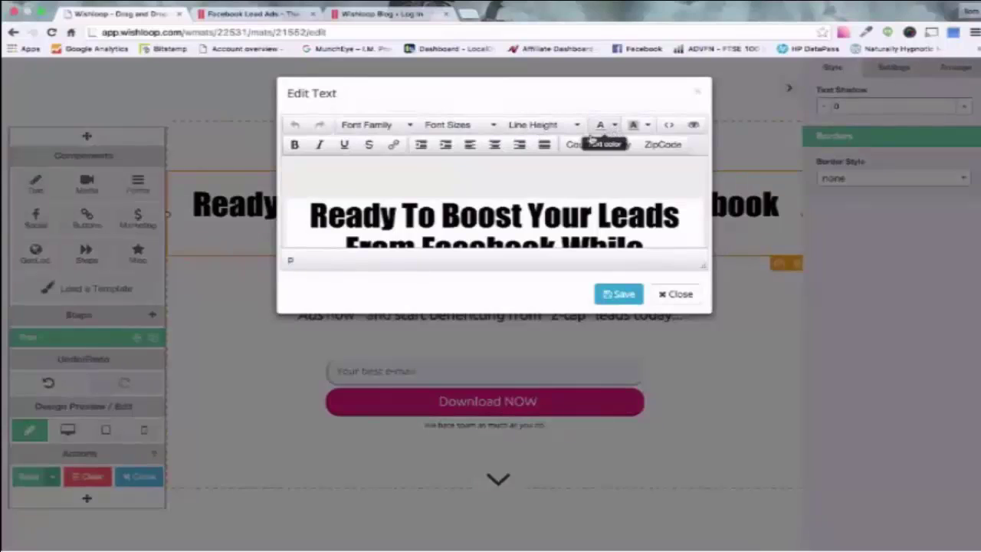
click(697, 93)
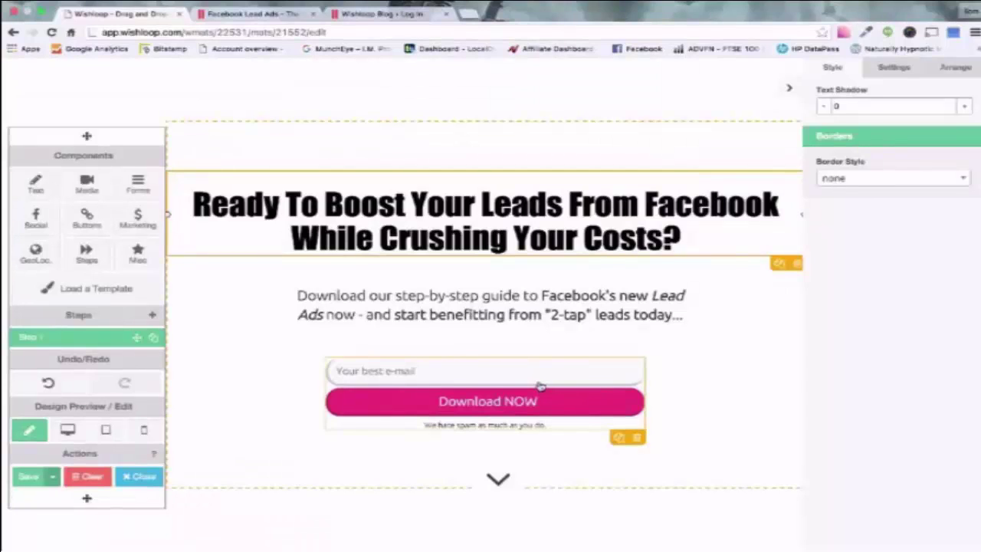
Set the entrance animation of the e-mail opt-in form to rubberBand
click(540, 387)
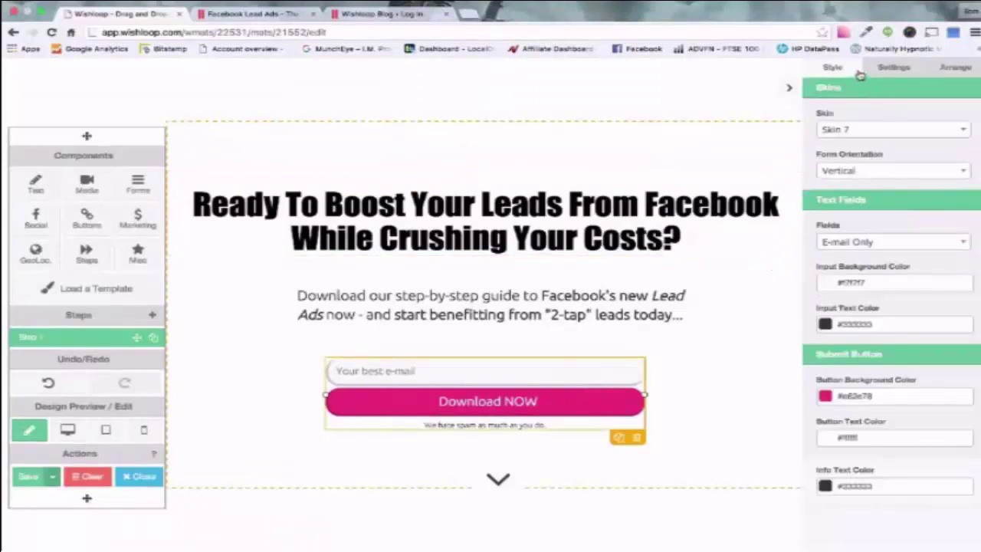
click(894, 67)
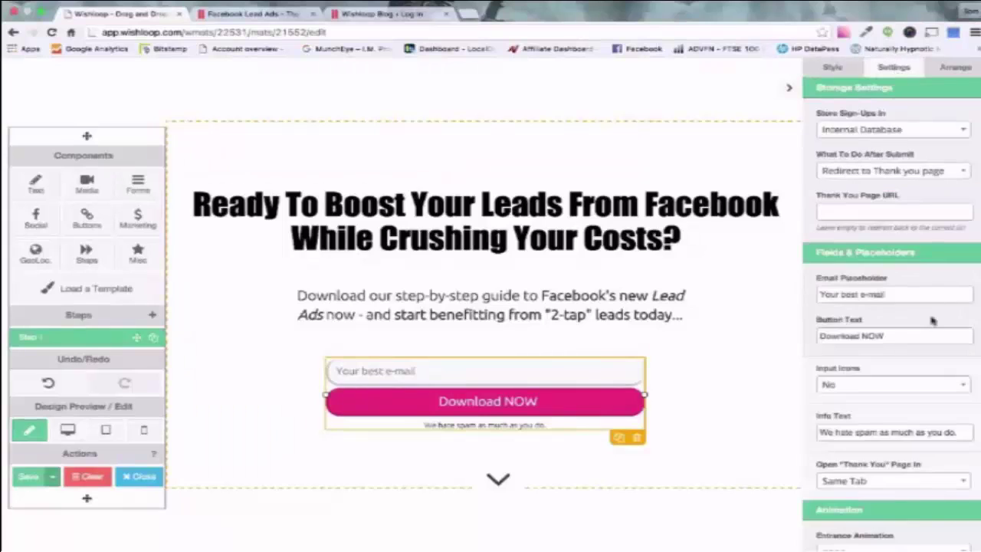
scroll(932, 320, down, 5)
click(887, 366)
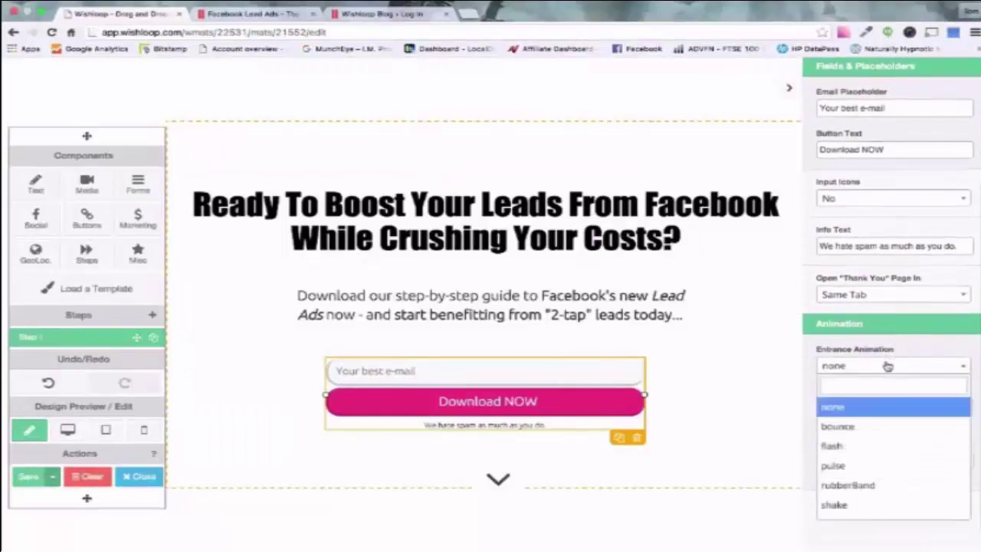
click(858, 485)
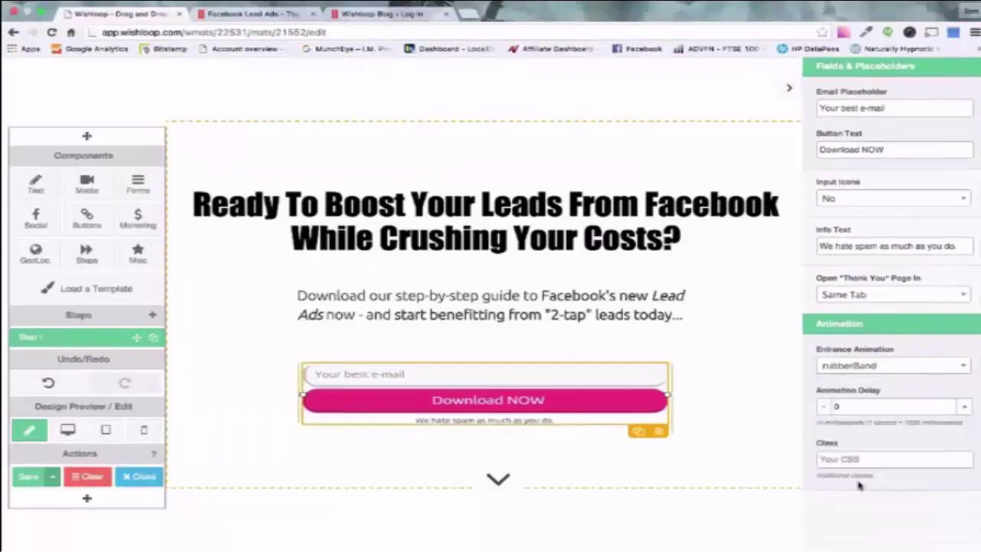
click(714, 376)
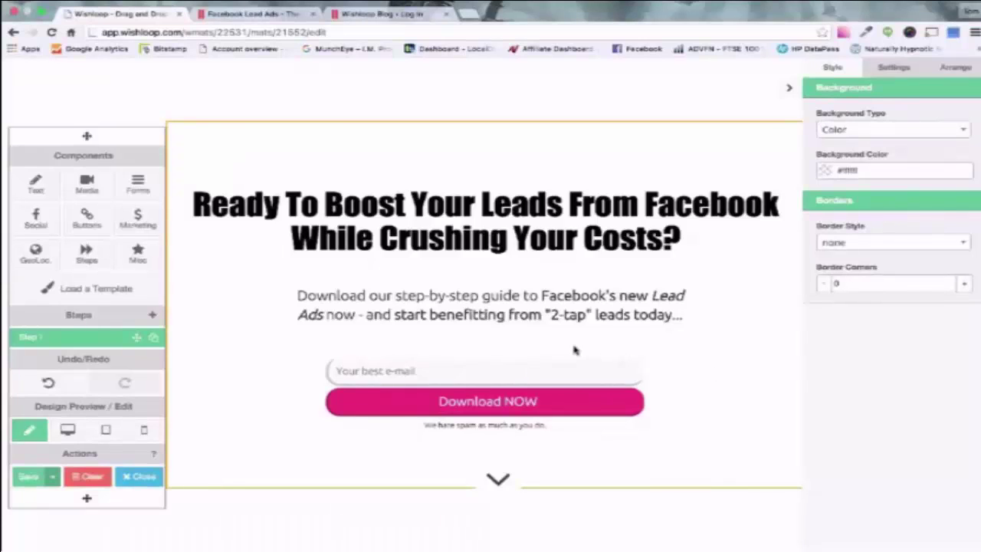
Duplicate Step 1 of the mat and rename the copy "Step 2"
click(155, 338)
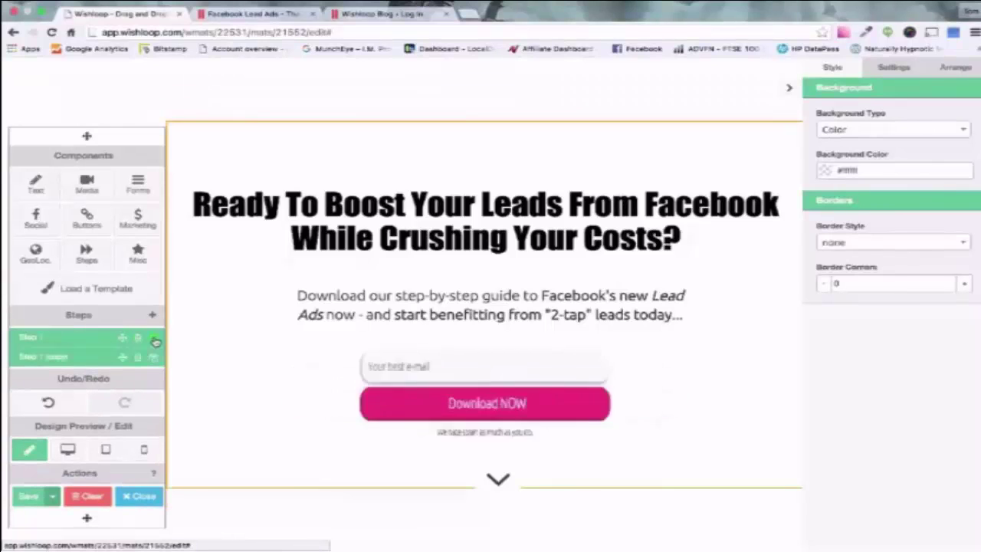
click(60, 357)
click(477, 184)
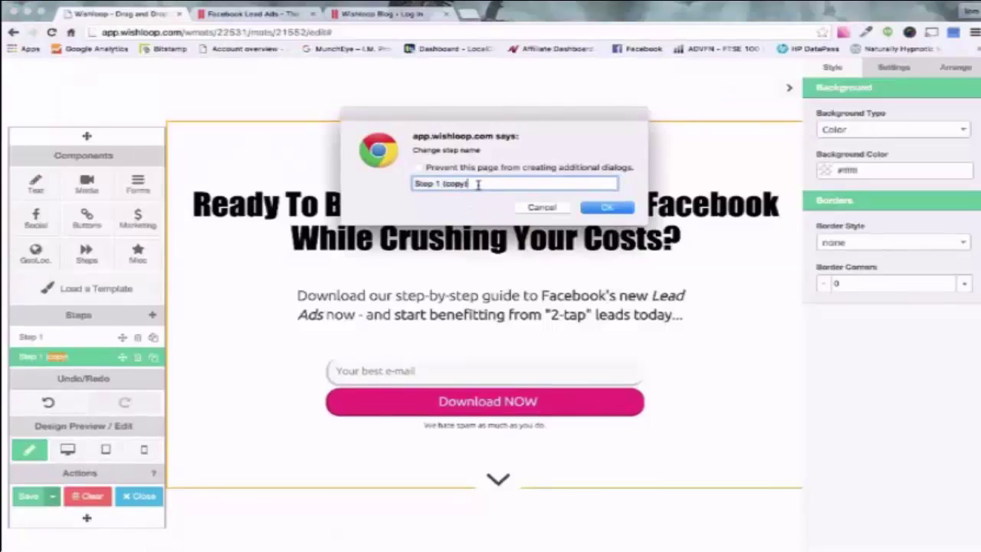
key(BackSpace)
key(BackSpace)
key(BackSpace)
text(2)
click(609, 208)
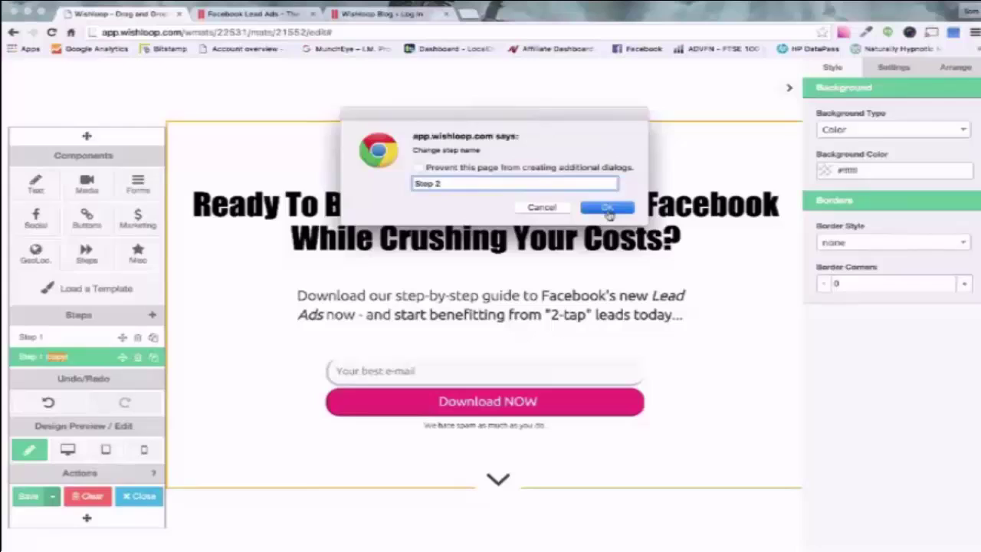
Delete the e-mail opt-in form from Step 1
click(95, 340)
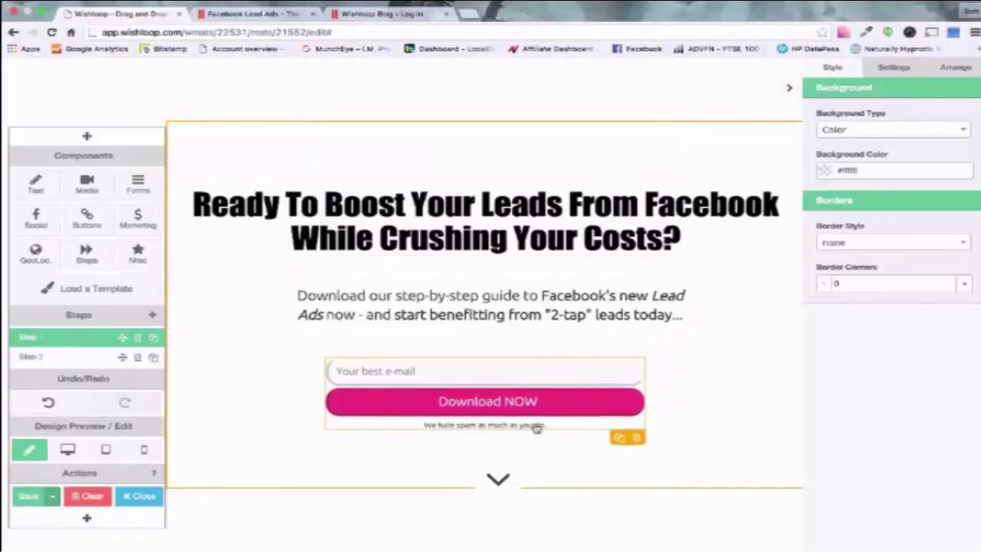
click(637, 437)
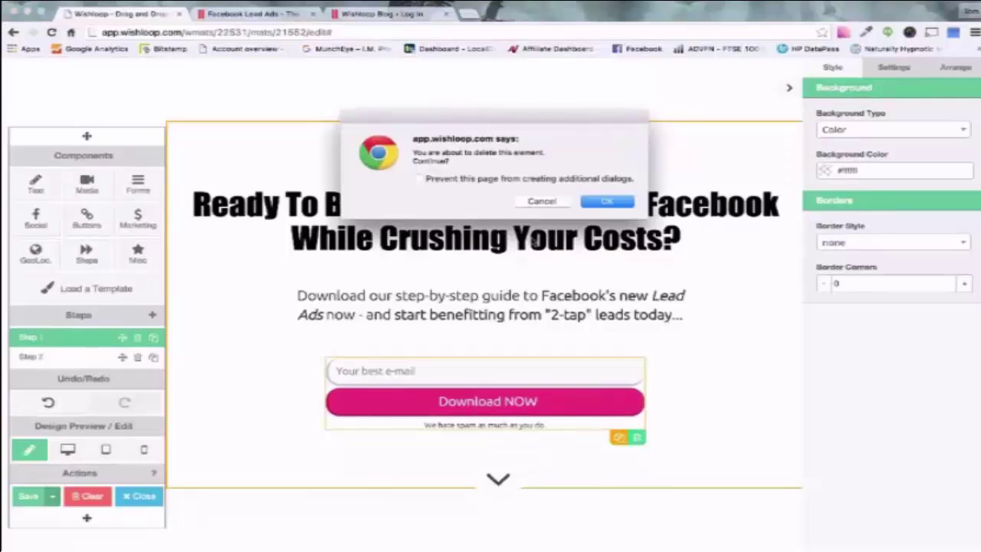
click(607, 202)
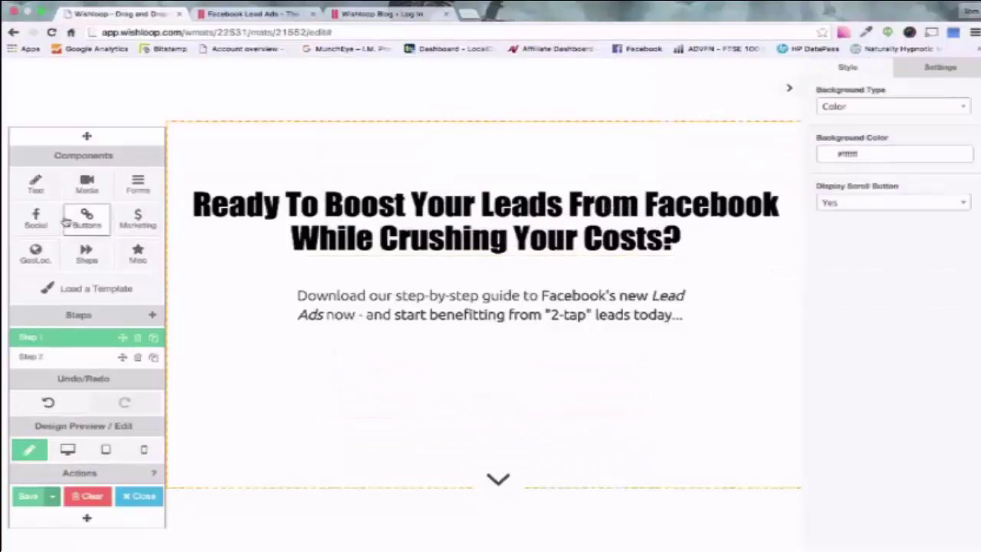
Add a Link To Step button below the Step 1 subheadline and enlarge it to nearly the subheadline's width
click(87, 253)
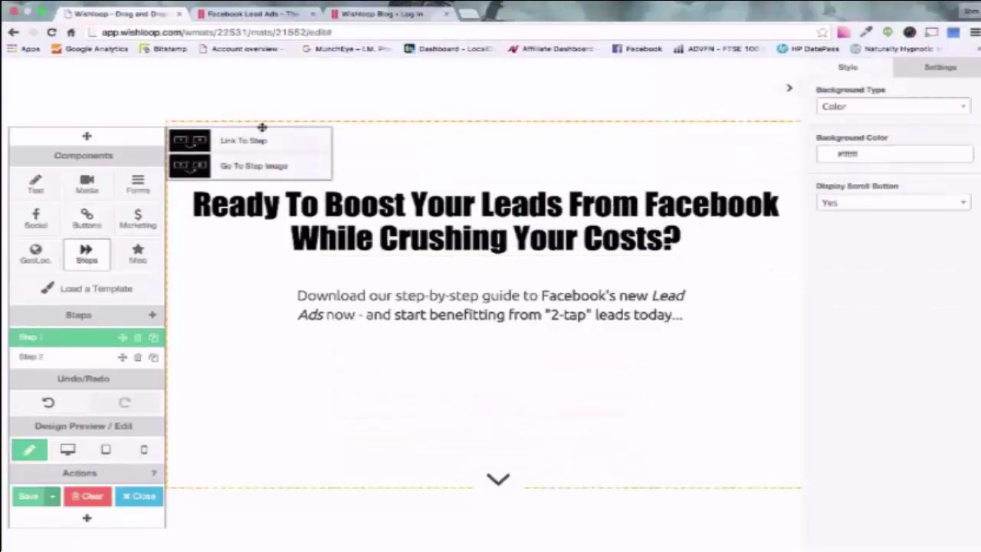
drag(244, 141, 486, 375)
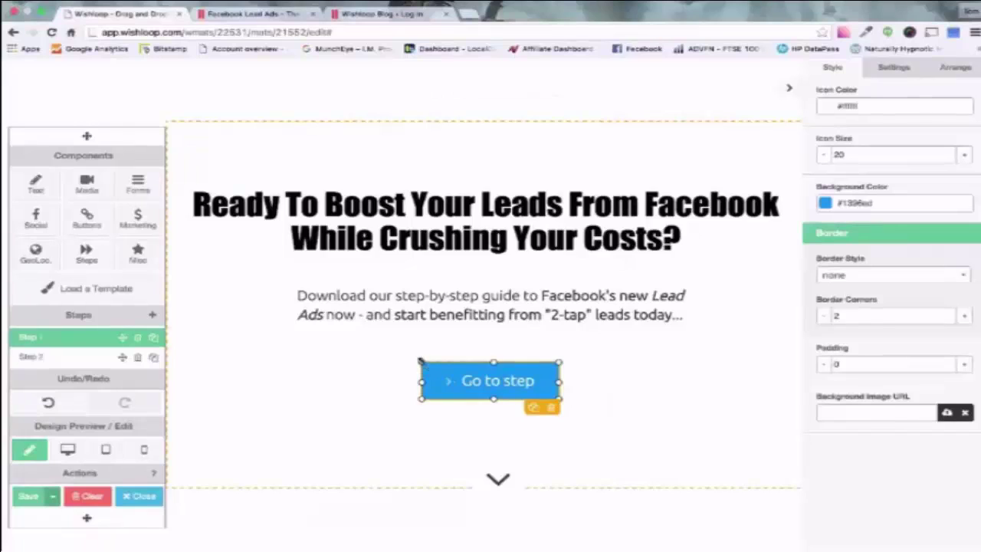
drag(420, 362, 319, 346)
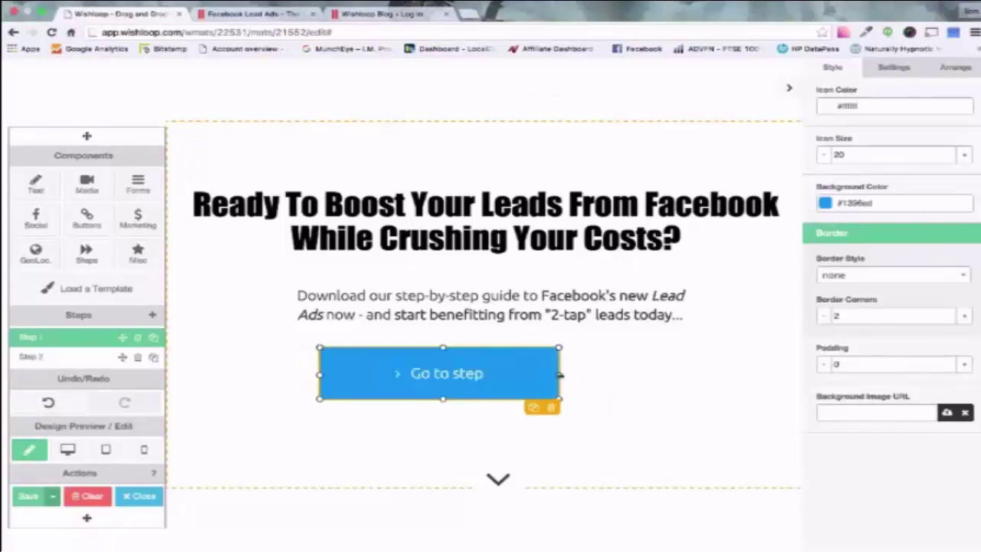
drag(559, 374, 665, 387)
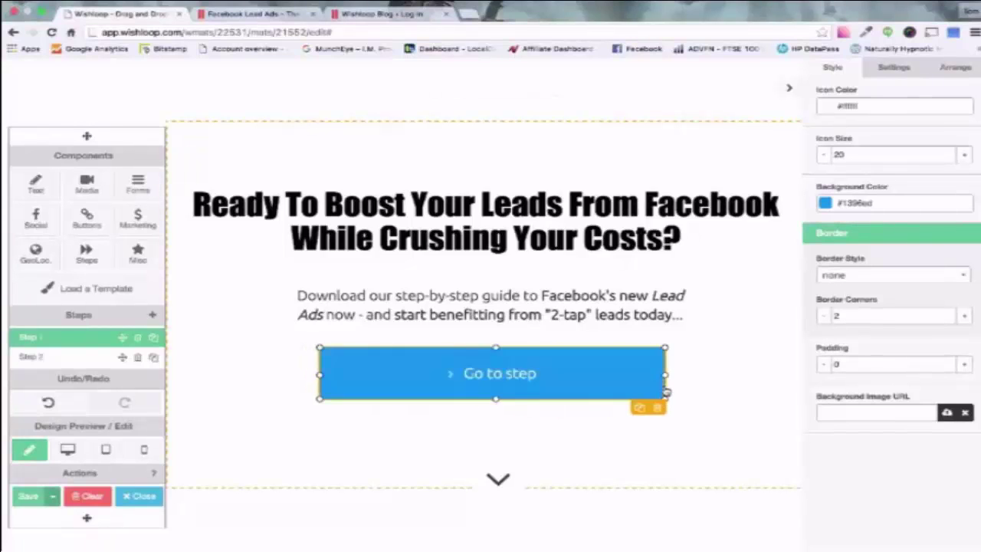
Change the step button's text to "Yes, I want these FB ad secrets!"
double_click(511, 389)
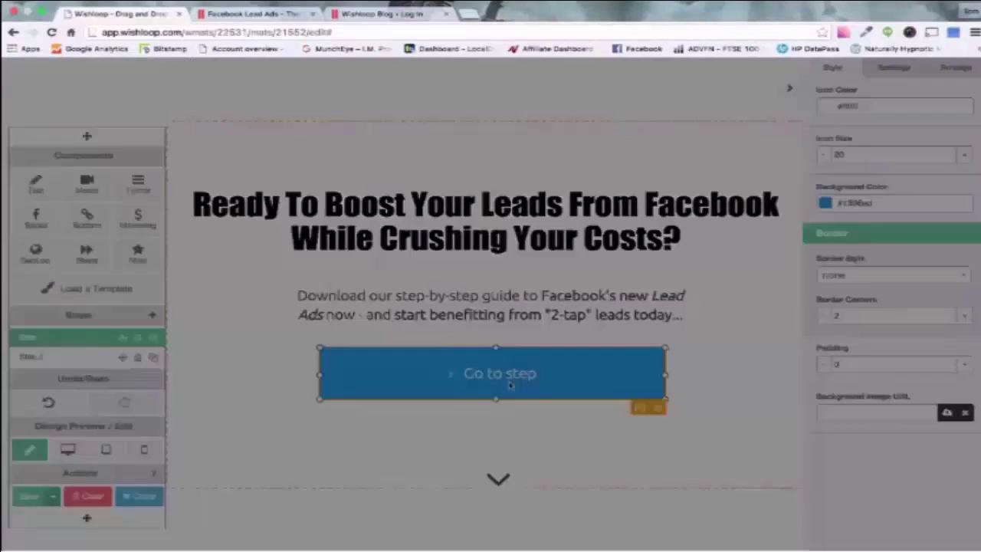
drag(352, 163, 257, 162)
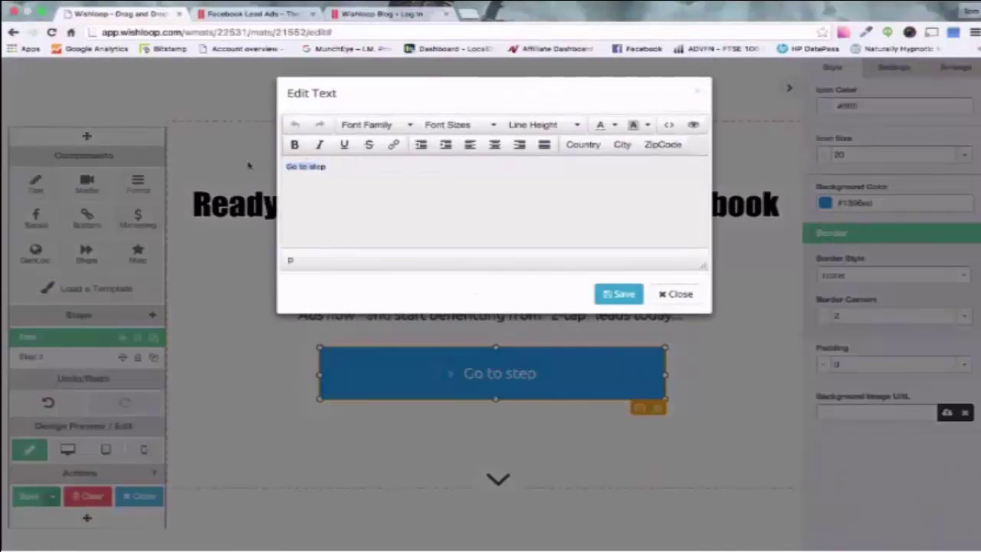
click(312, 166)
key(BackSpace)
key(BackSpace)
key(BackSpace)
key(BackSpace)
key(BackSpace)
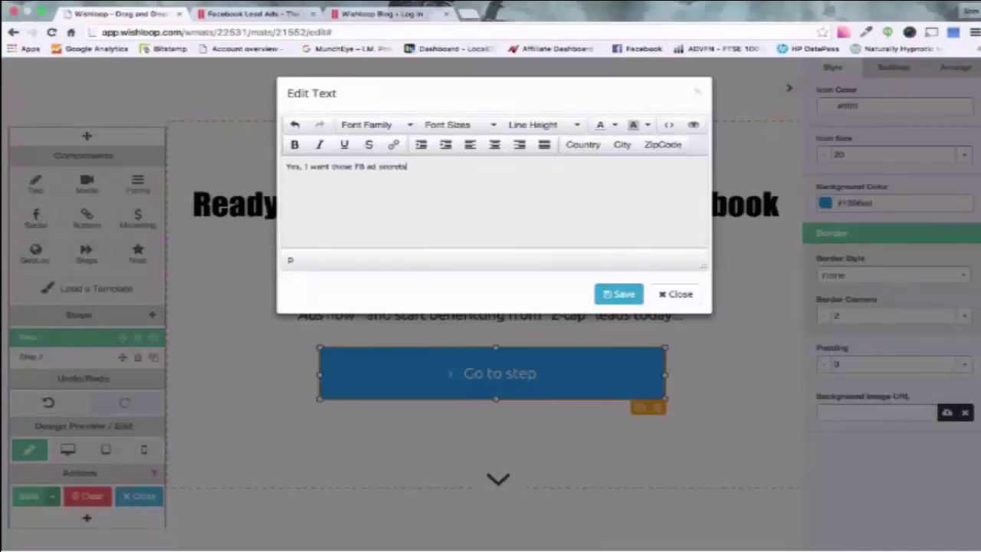
click(617, 295)
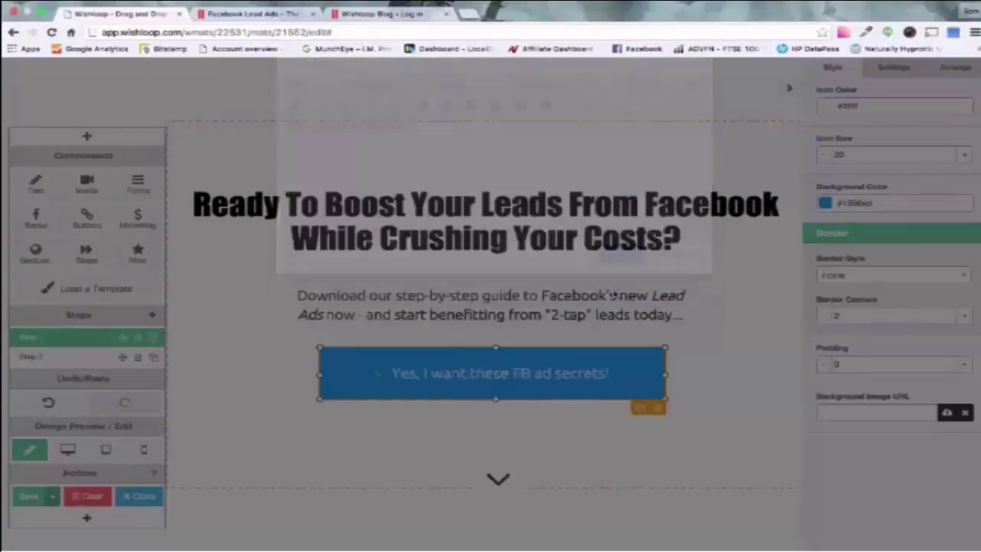
Change the Step 1 button's background color to magenta (#ed13a4)
click(889, 202)
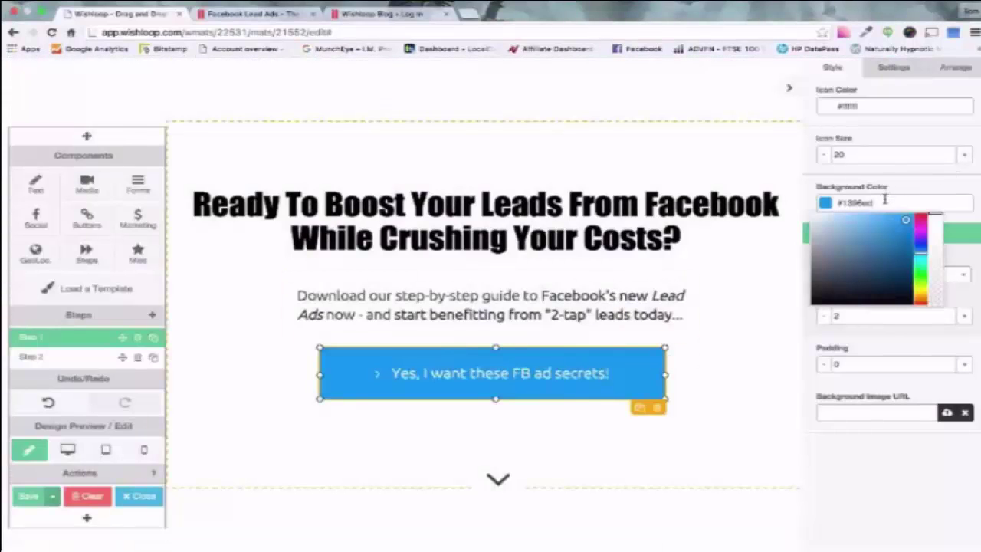
drag(920, 240, 920, 222)
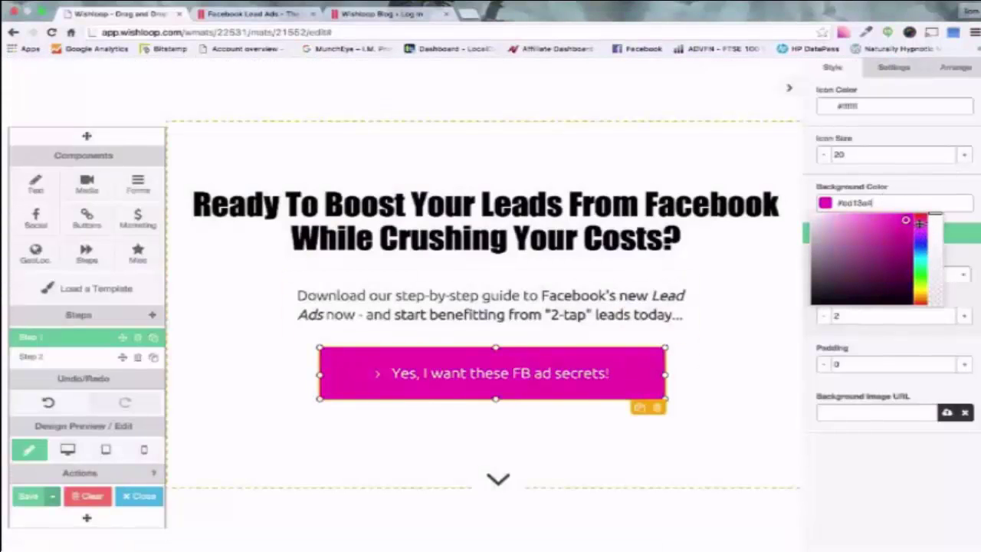
click(755, 347)
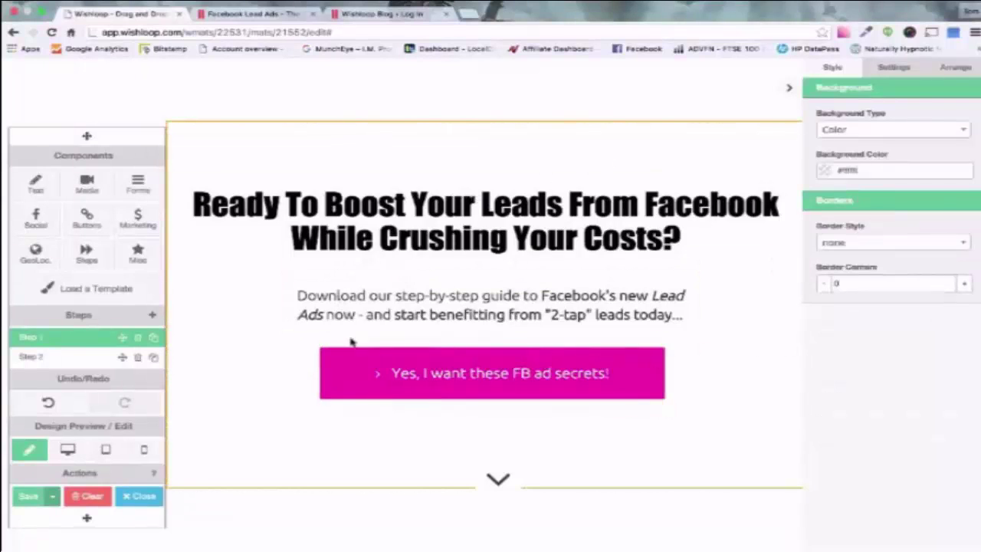
Set the "Yes, I want these FB ad secrets!" button to go to Step 2
click(383, 371)
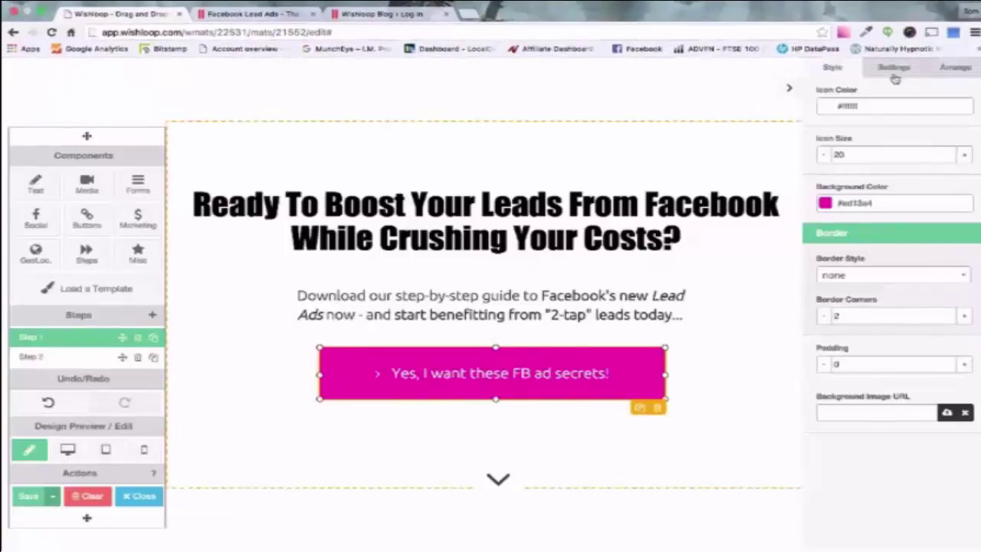
click(894, 67)
click(898, 110)
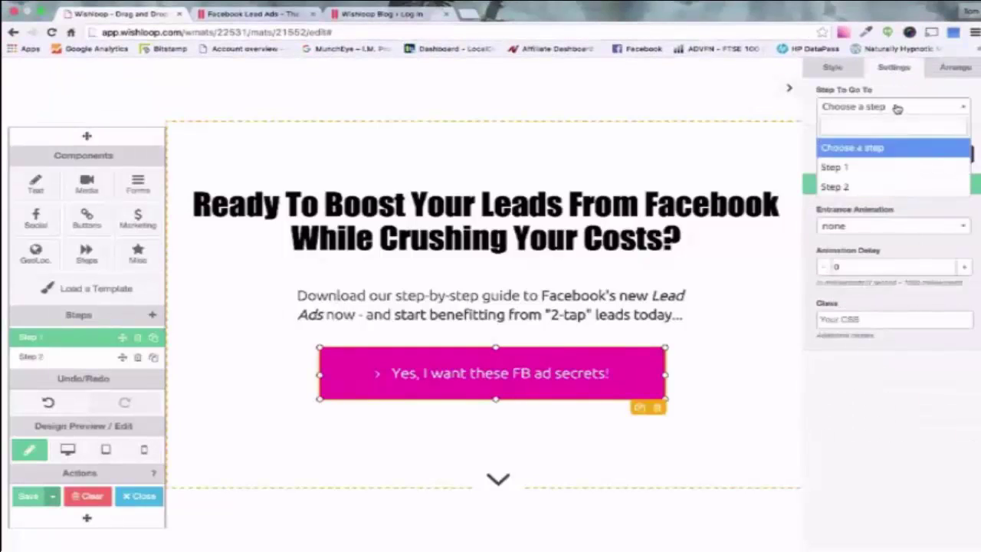
click(849, 187)
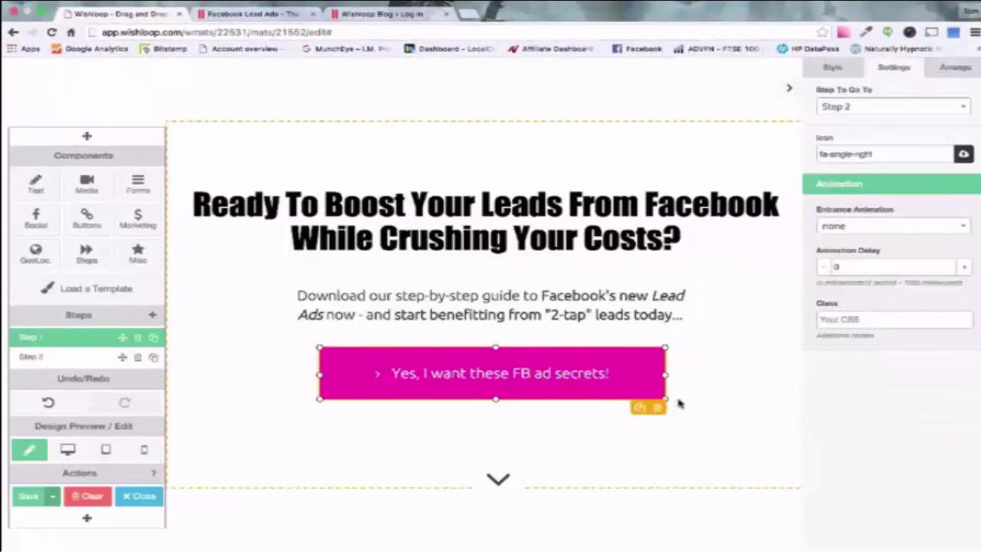
click(658, 440)
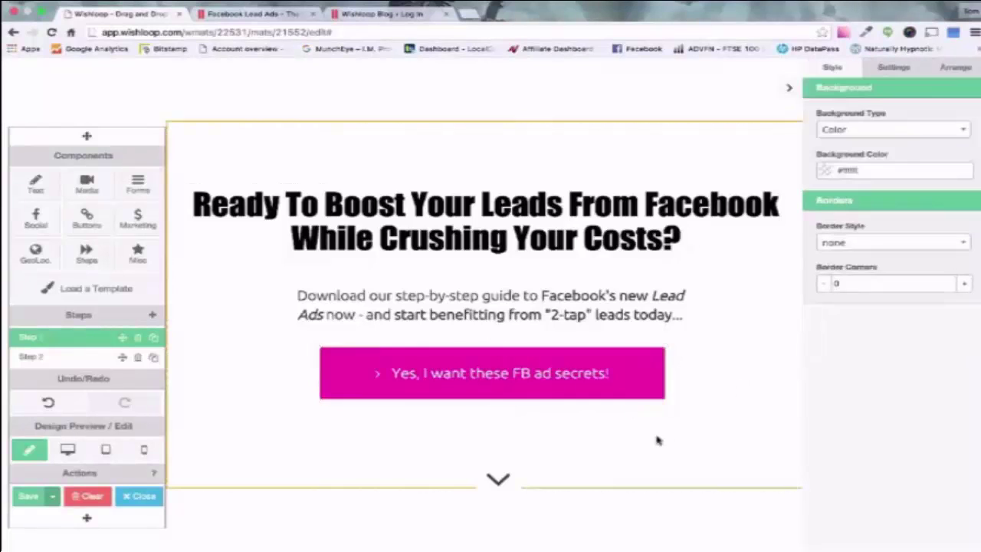
Preview the mat in desktop view, test the button's link to Step 2, and return to Step 1
click(69, 453)
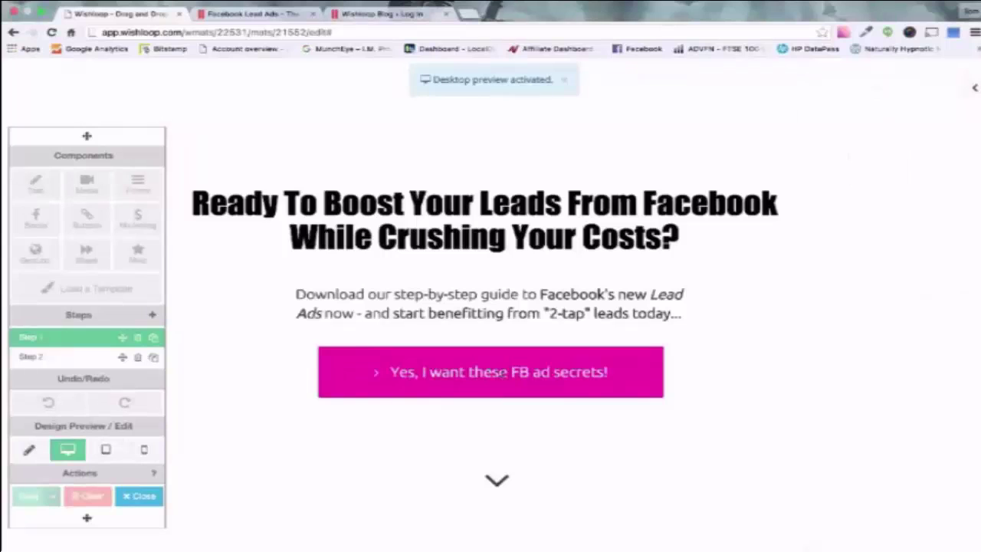
click(500, 374)
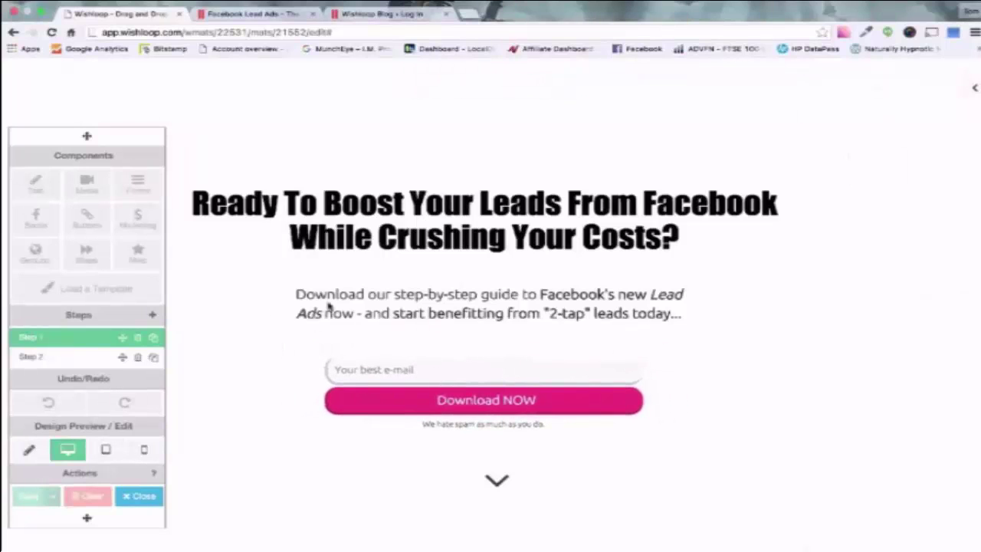
click(35, 339)
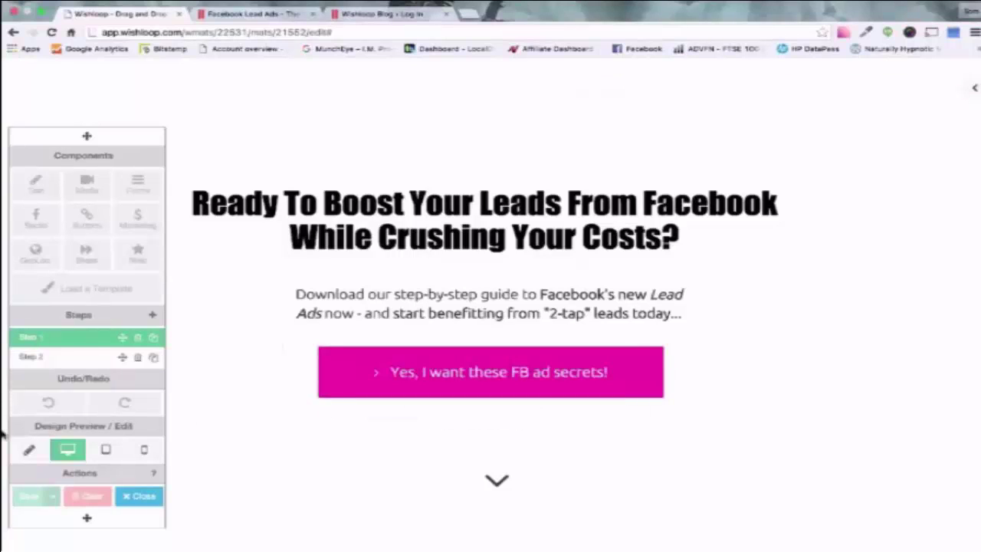
Return to editing mode, then save the mat and close the editor
click(30, 451)
click(29, 499)
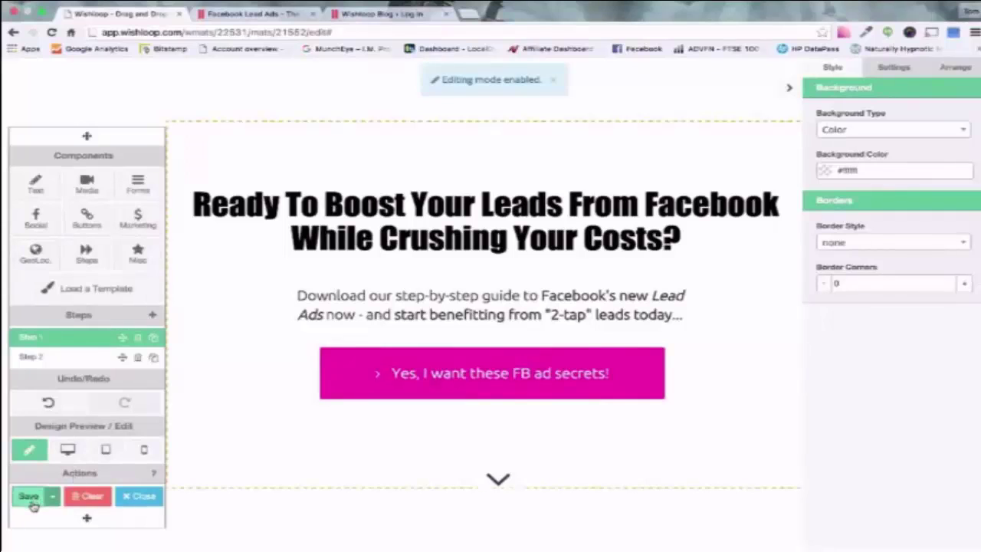
click(147, 497)
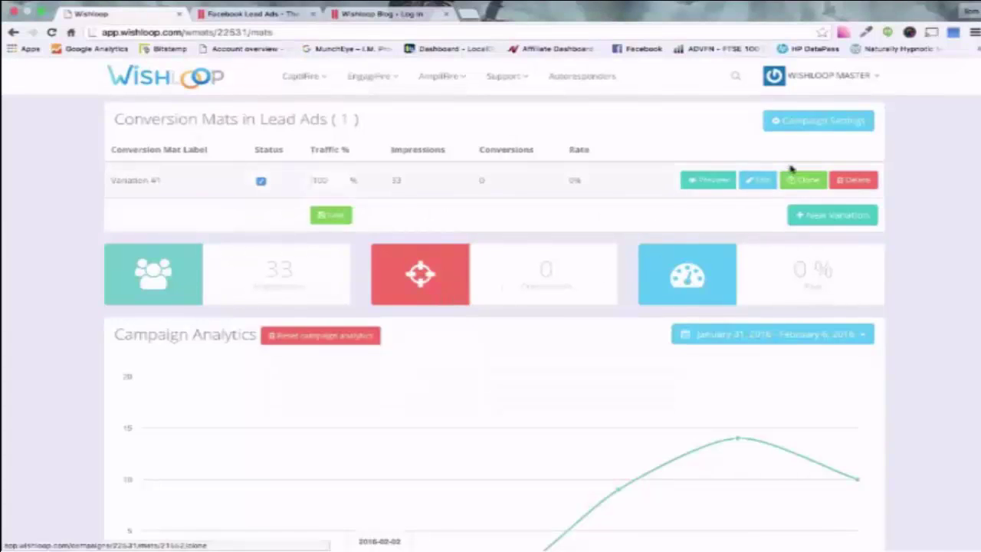
Open the Lead Ads campaign settings and set the conversion mat type to Closable
click(788, 124)
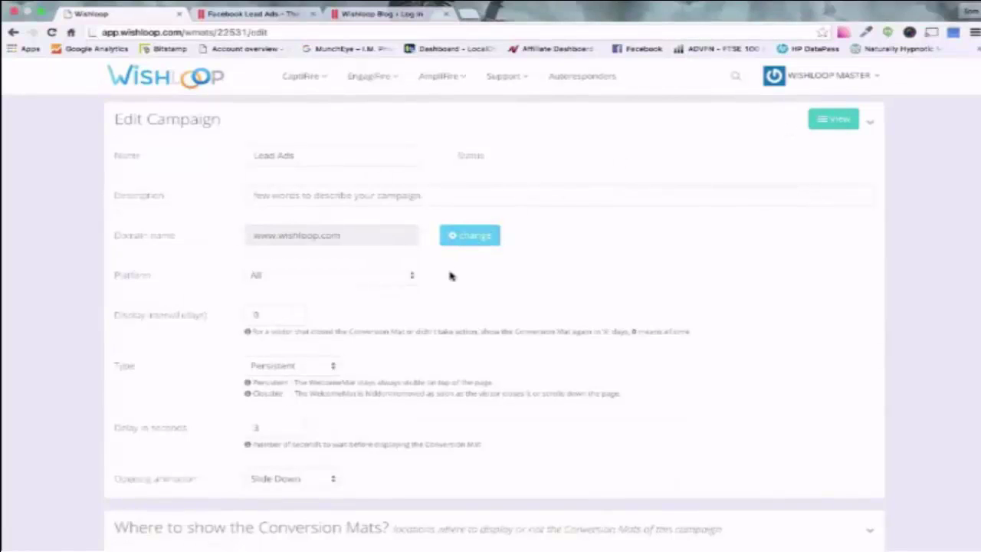
scroll(452, 277, down, 1)
scroll(451, 275, down, 1)
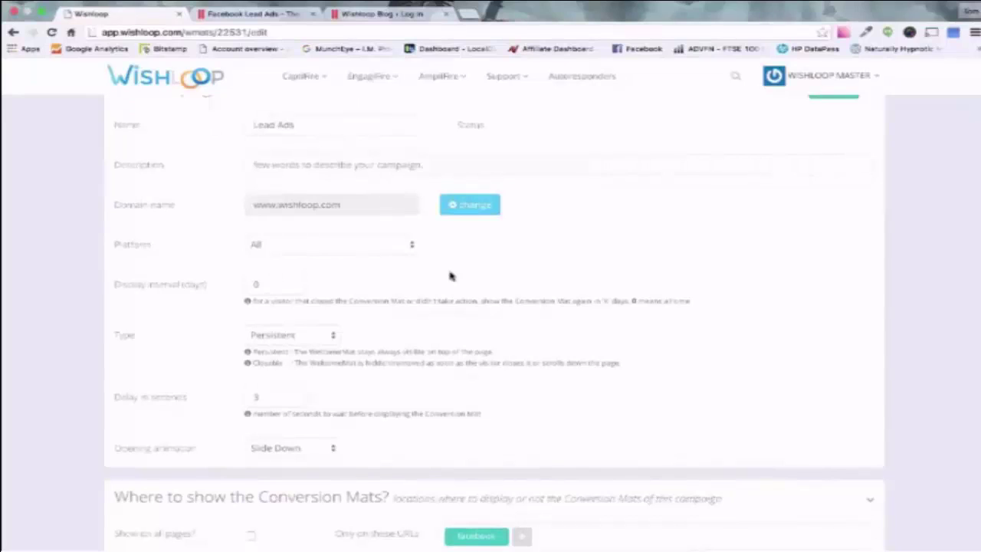
scroll(451, 276, down, 1)
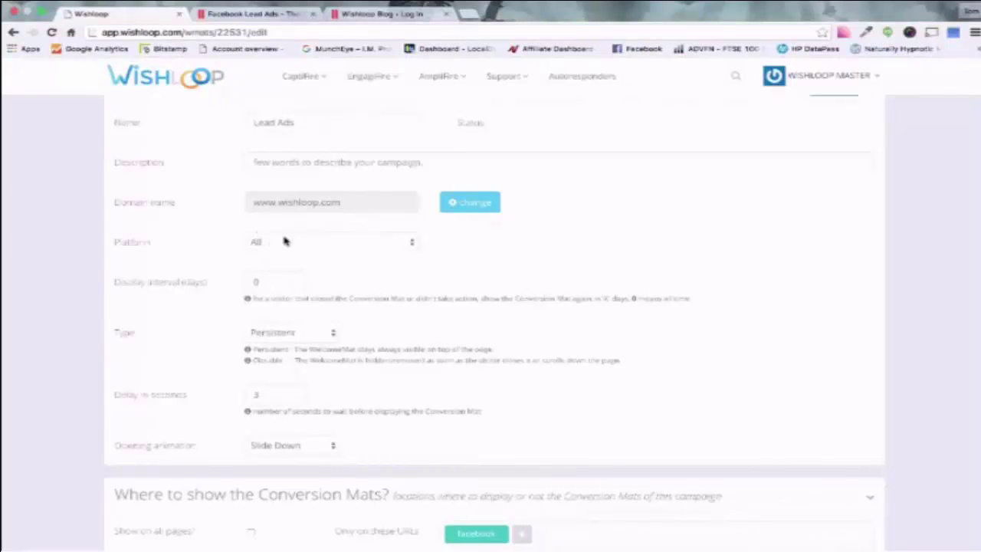
click(334, 245)
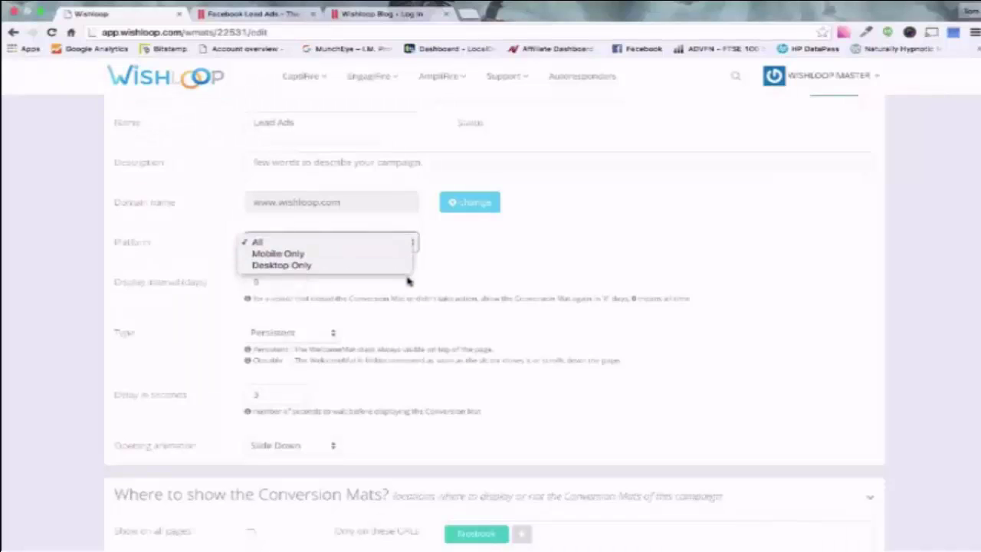
click(436, 282)
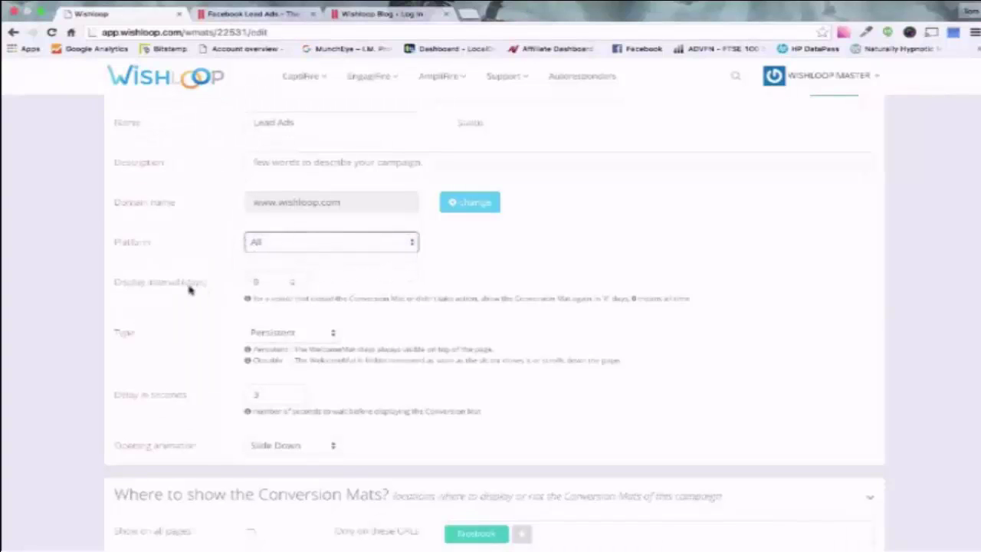
scroll(218, 328, down, 3)
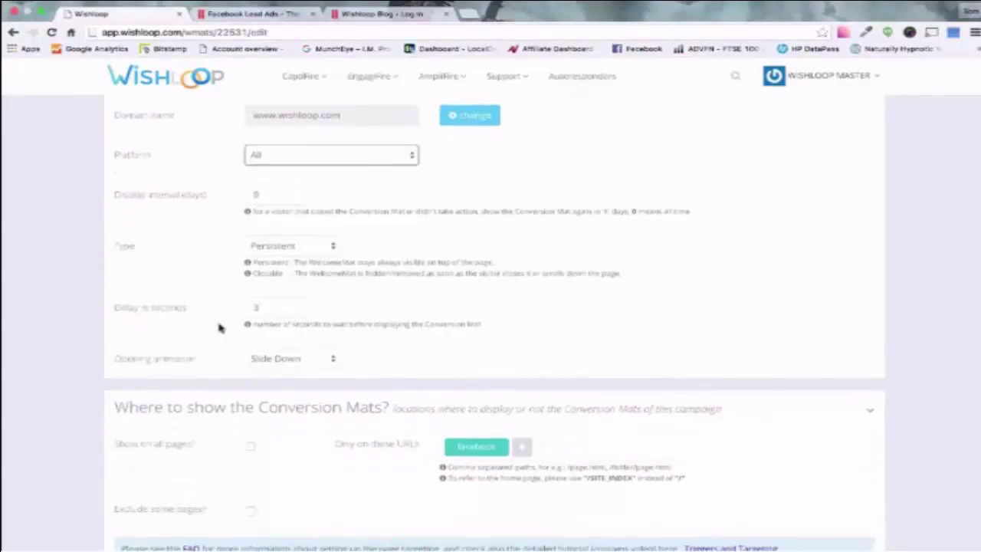
scroll(218, 328, down, 3)
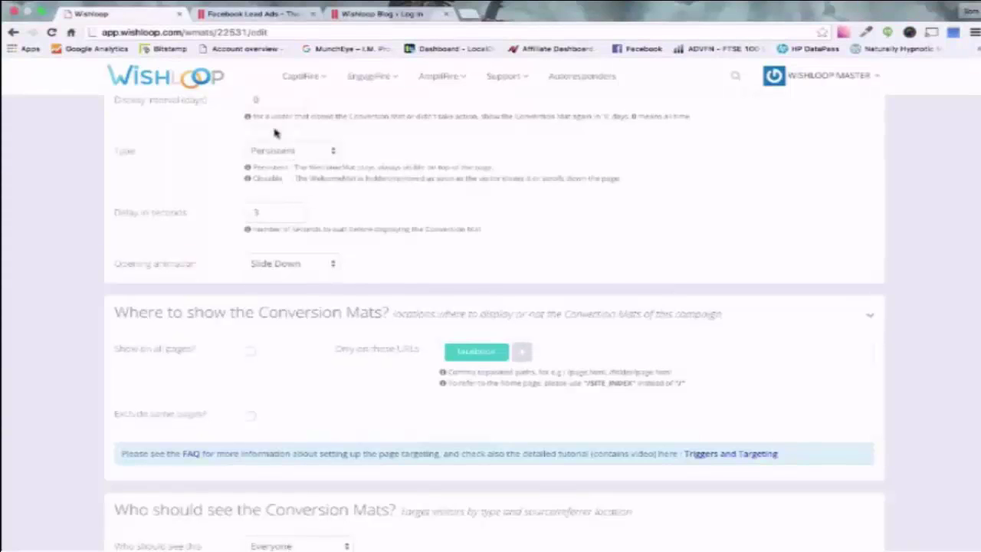
click(298, 154)
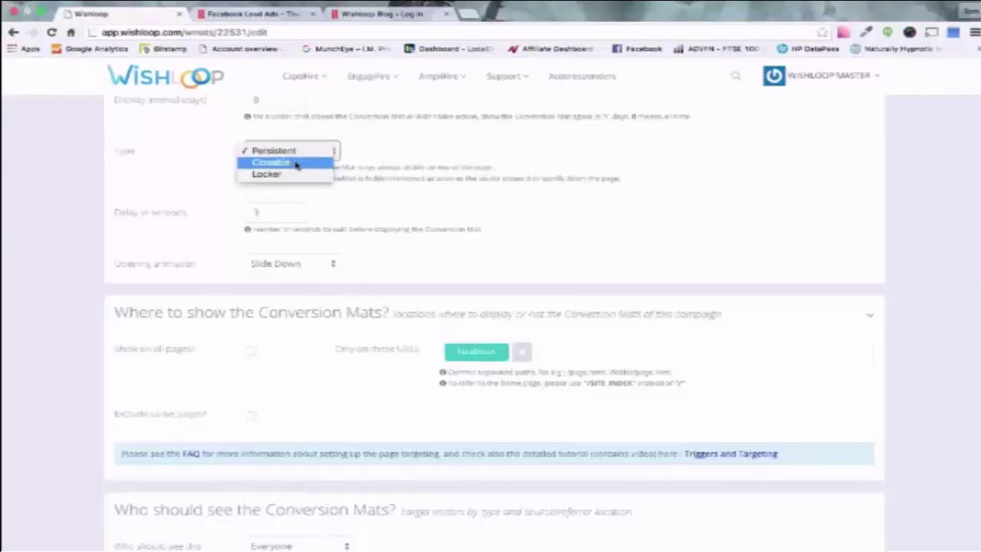
click(295, 163)
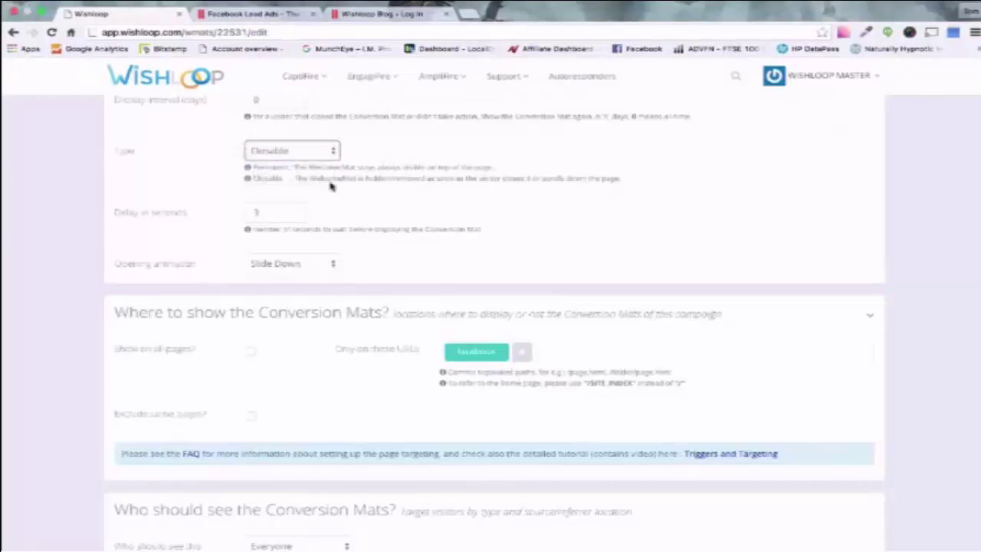
Check the delay, opening animation and page and visitor targeting options, and save the campaign
click(261, 212)
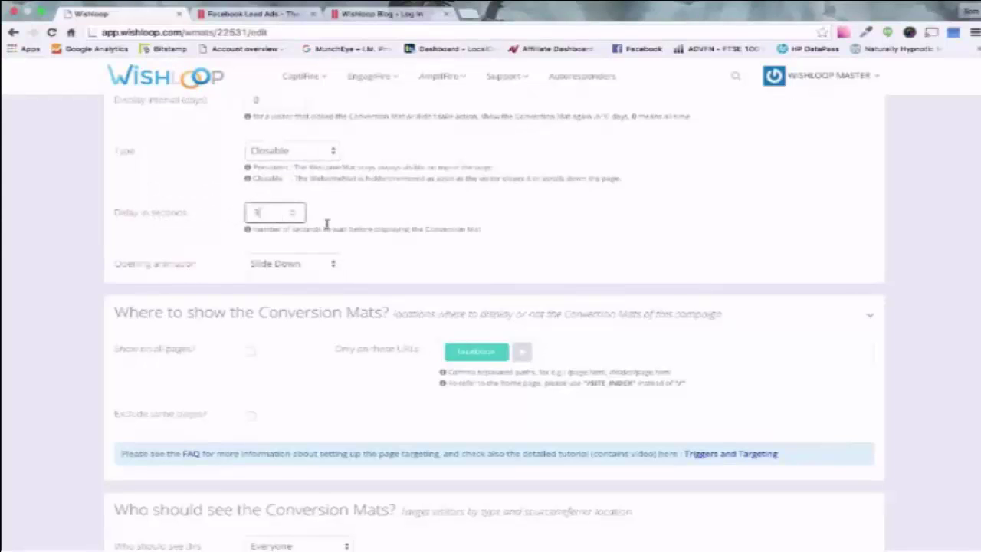
click(325, 266)
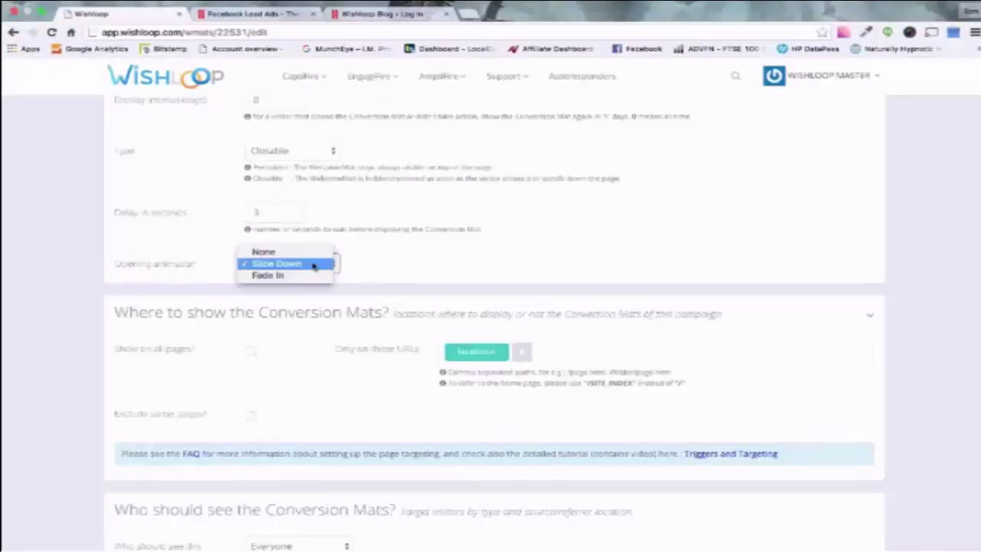
click(431, 255)
scroll(426, 259, down, 2)
scroll(426, 257, down, 3)
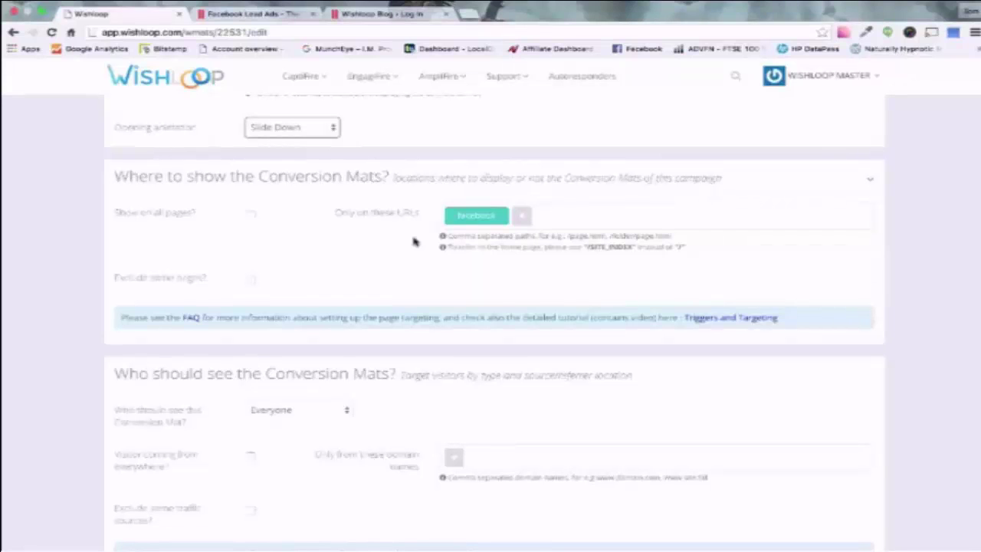
scroll(412, 253, down, 3)
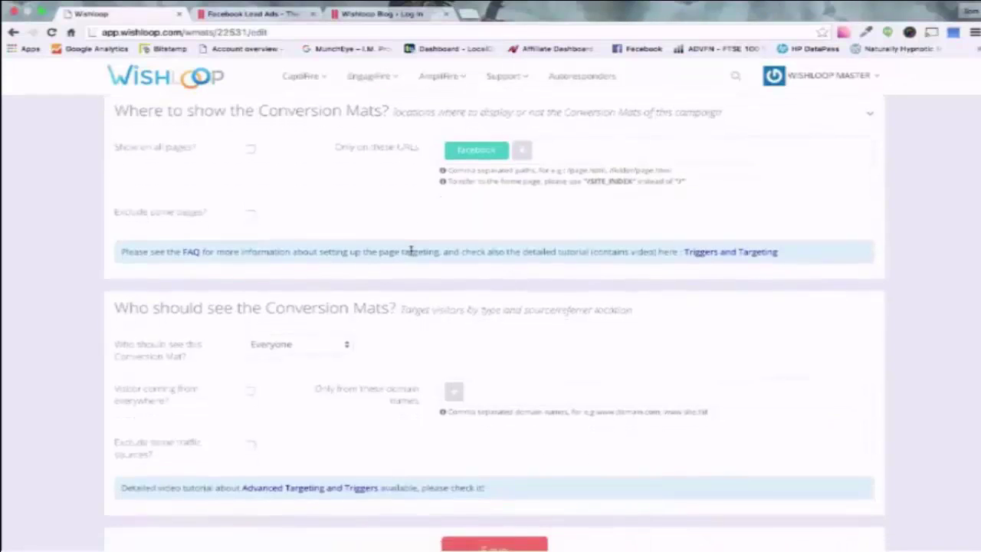
click(492, 477)
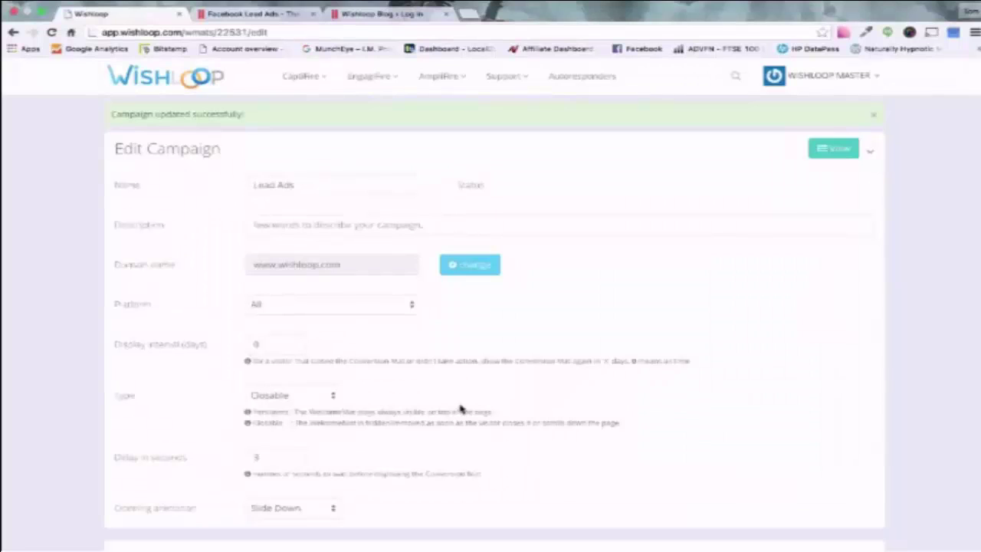
Open the AmpliFire integrations and examine the WordPress plugin's user ID and the universal embed code
click(442, 76)
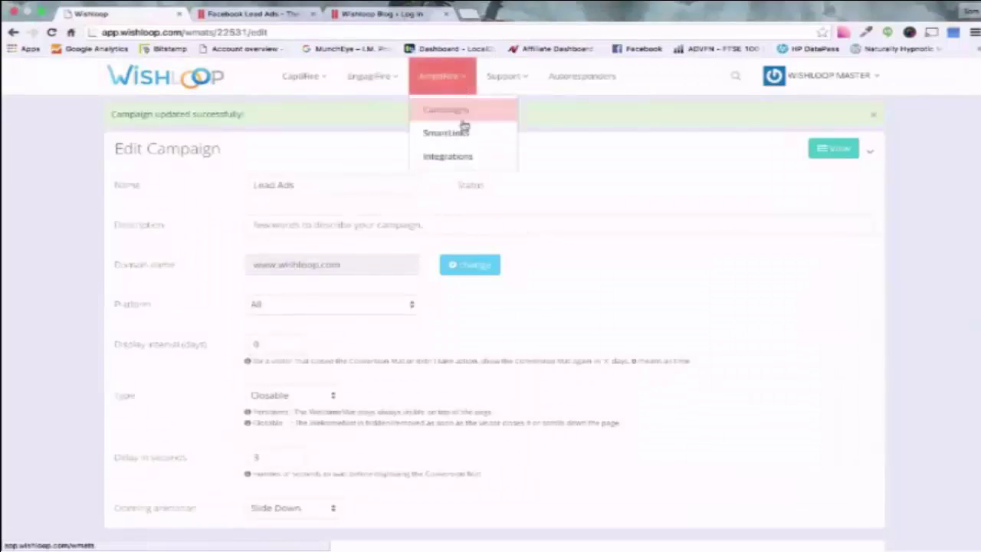
click(460, 162)
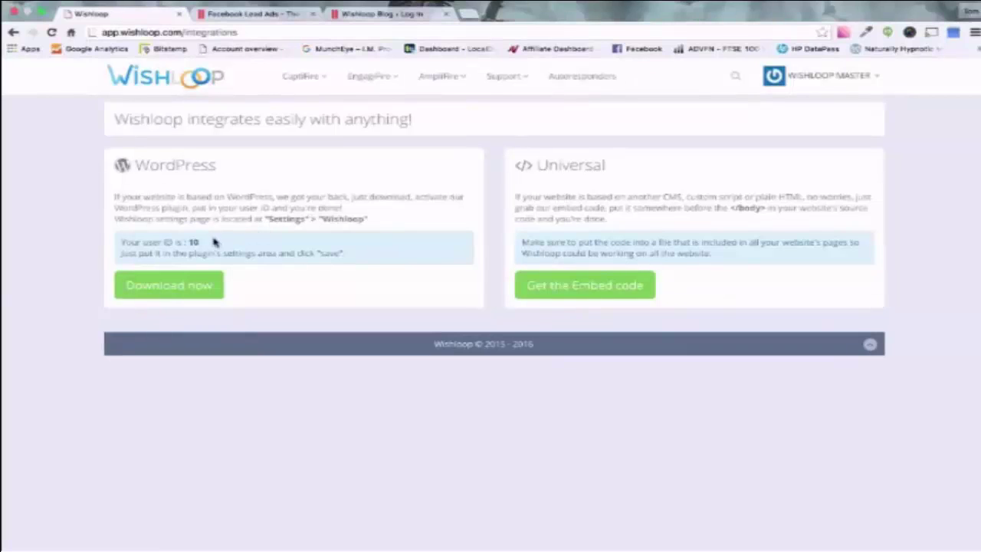
drag(216, 242, 120, 239)
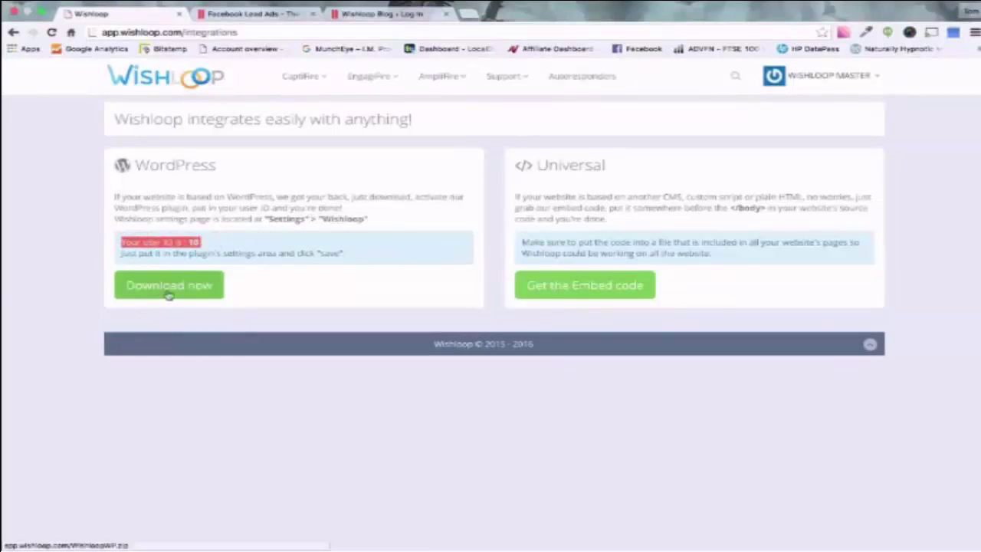
click(625, 240)
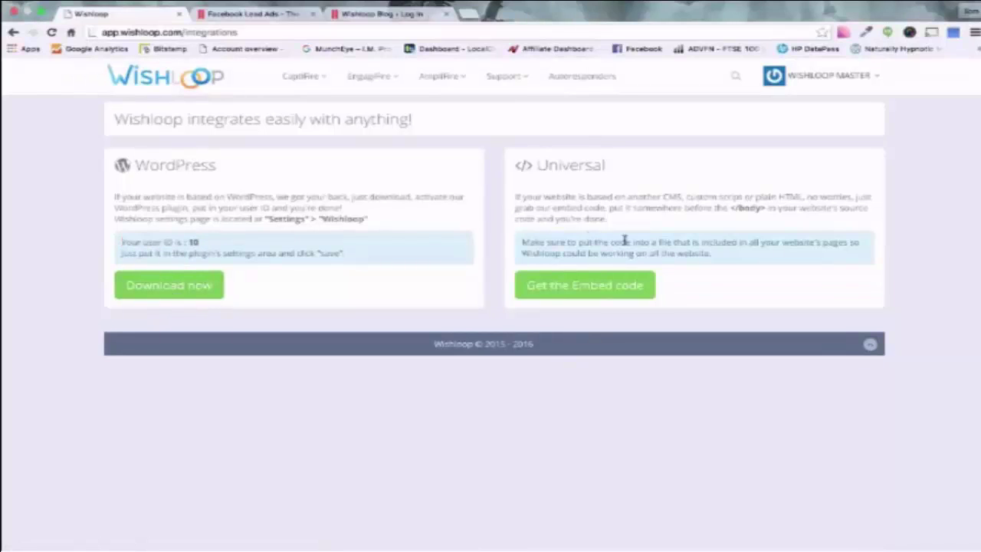
click(584, 292)
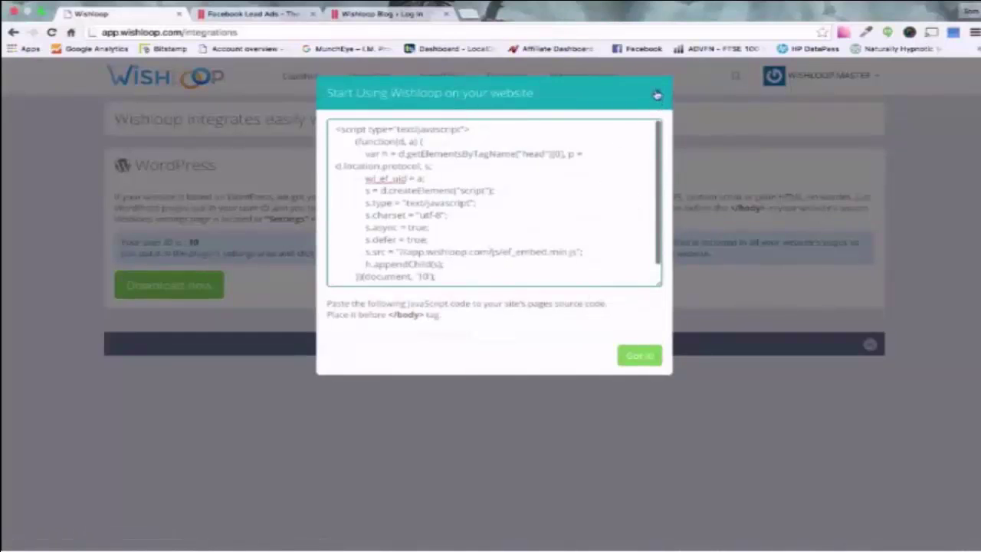
click(656, 95)
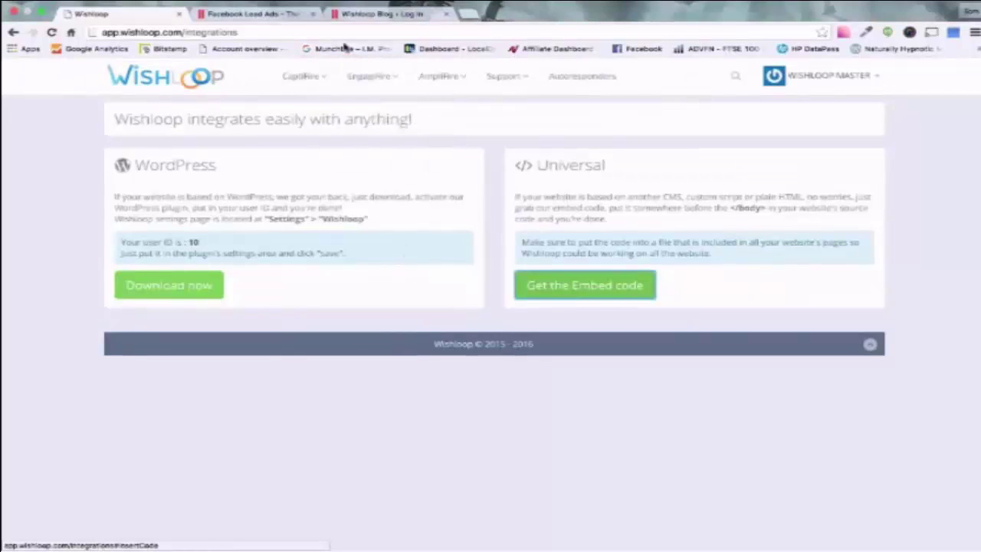
Log in to the WordPress blog with the prefilled credentials and save the Wishloop plugin settings with the account's user ID
click(354, 14)
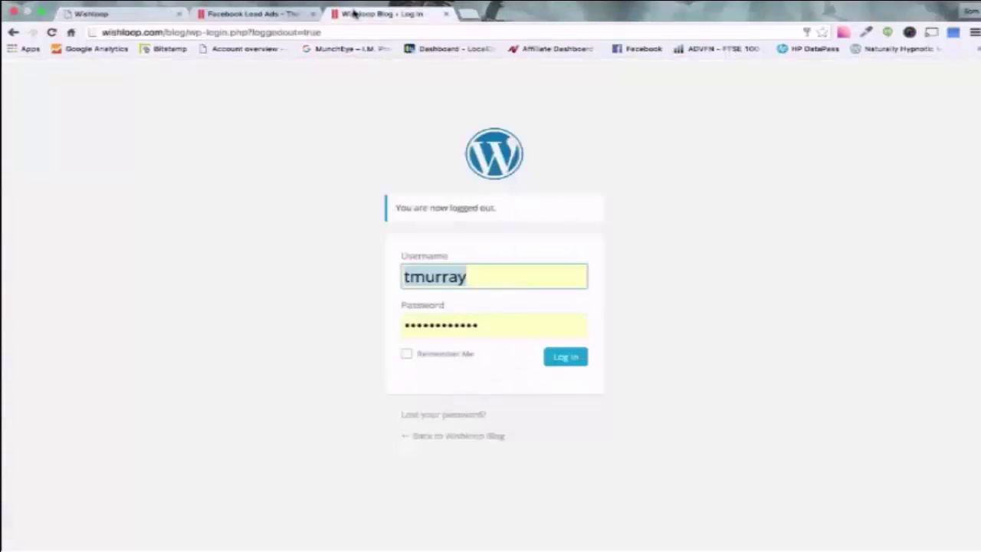
click(567, 358)
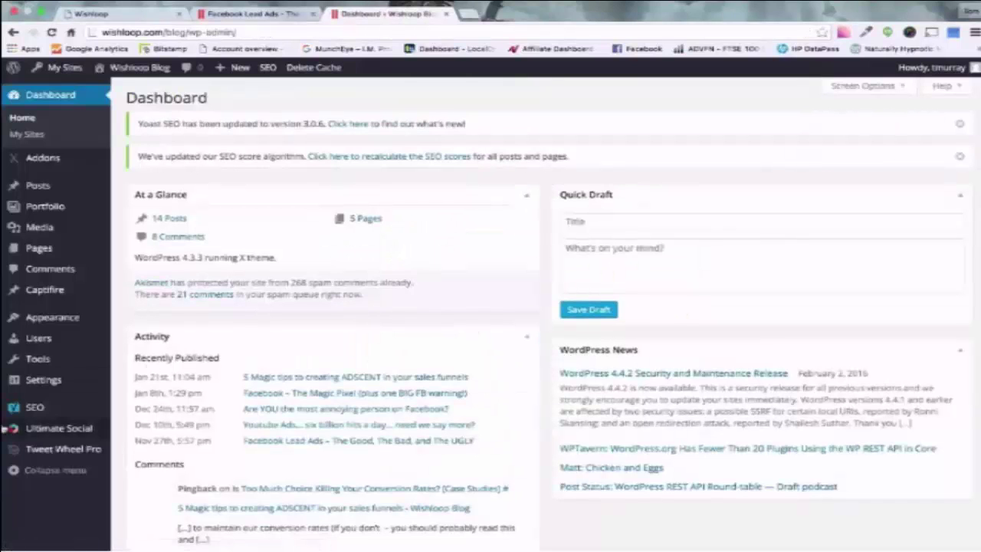
mouse_move(39, 381)
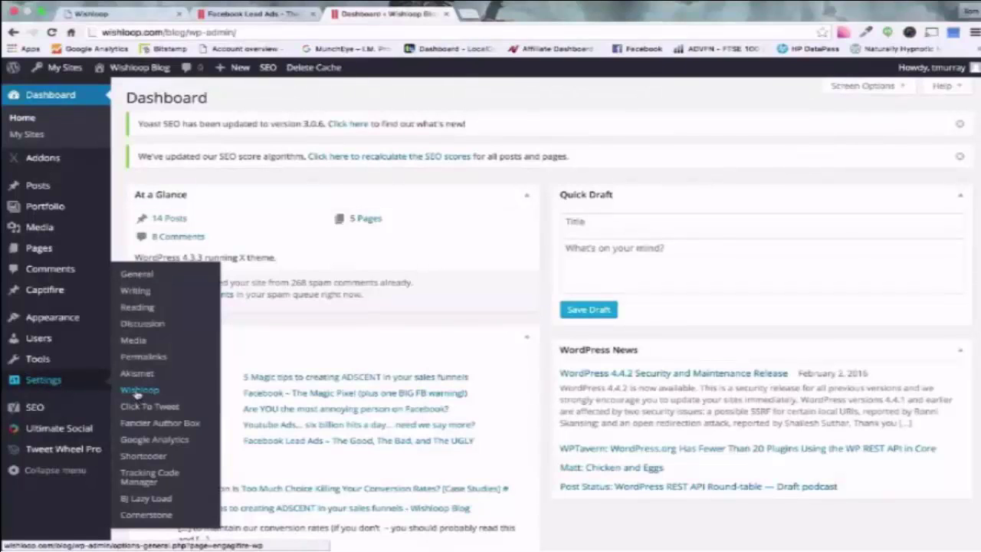
click(139, 390)
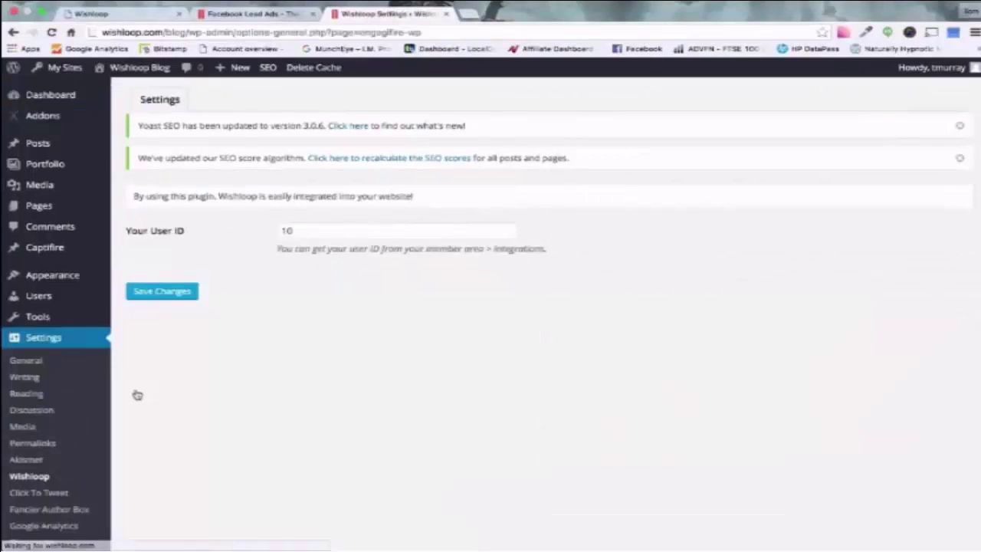
double_click(281, 230)
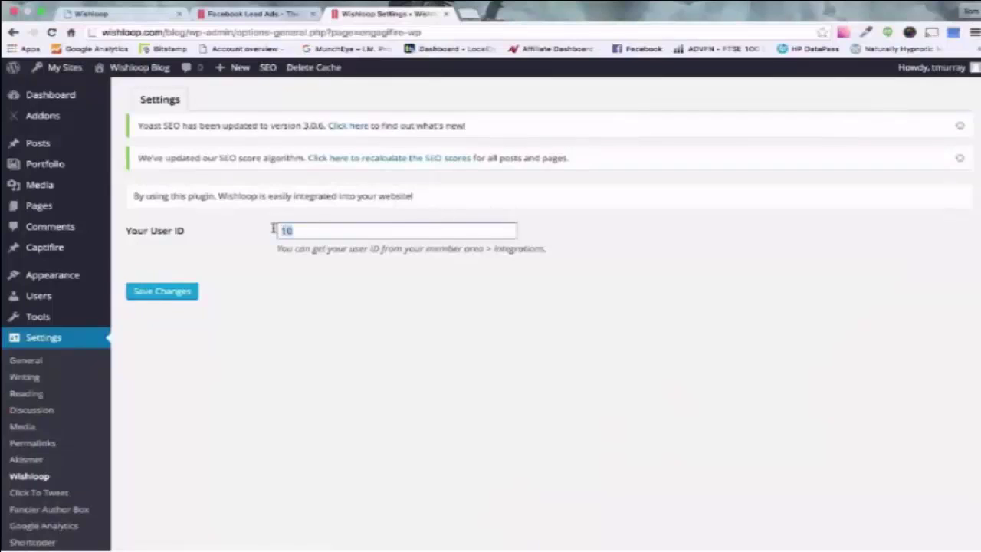
click(170, 293)
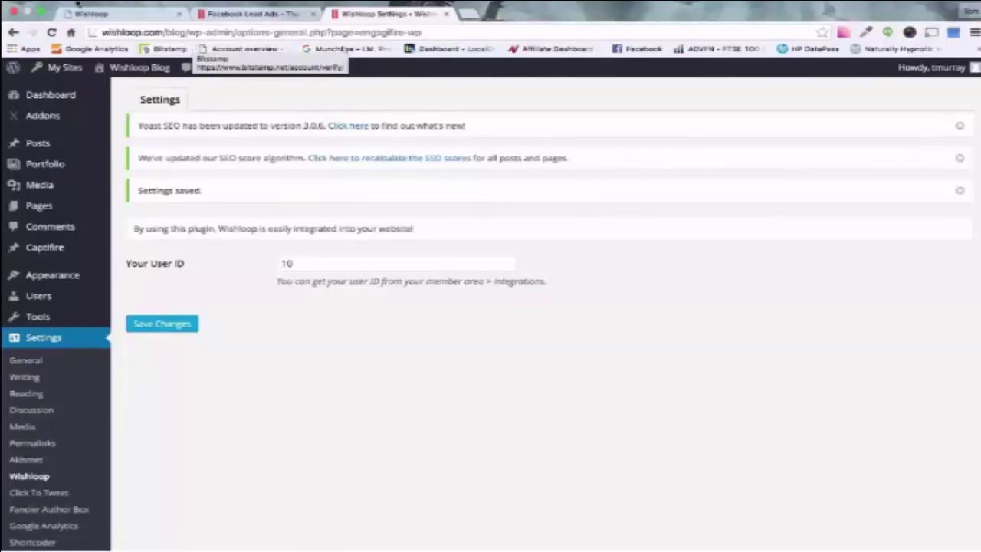
Open the blog post "Are YOU the most annoying person on Facebook?" and test the mat by revealing its opt-in form and closing it
click(239, 14)
scroll(462, 227, down, 5)
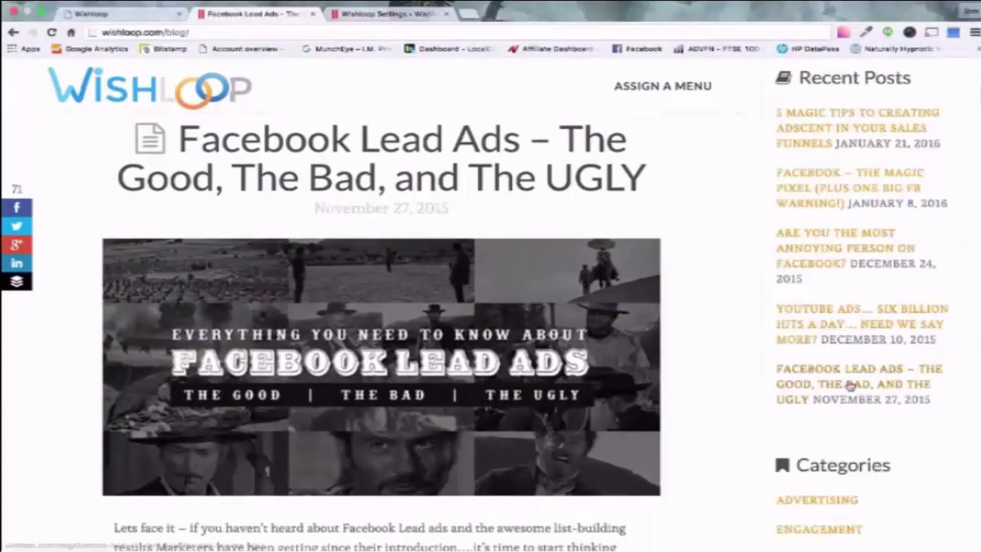
click(817, 251)
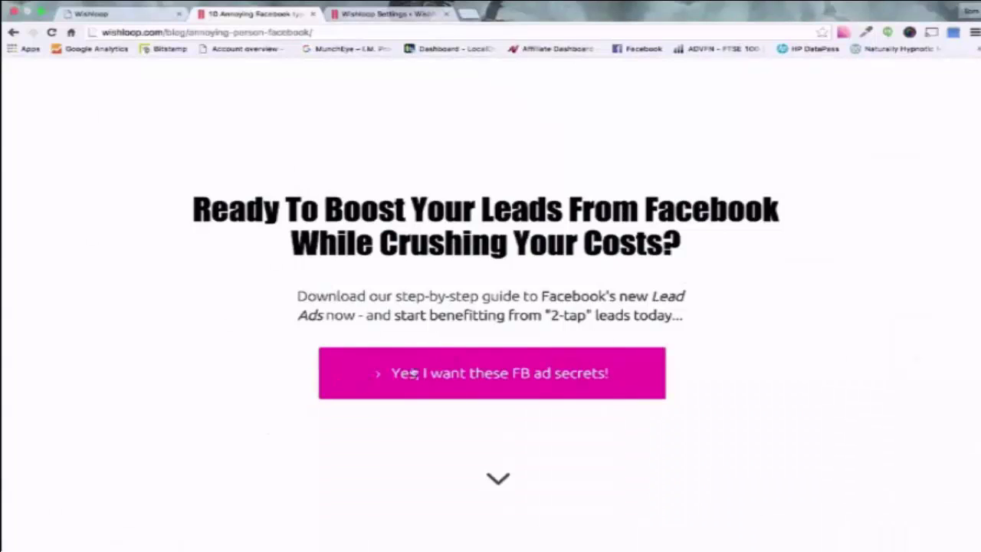
click(502, 373)
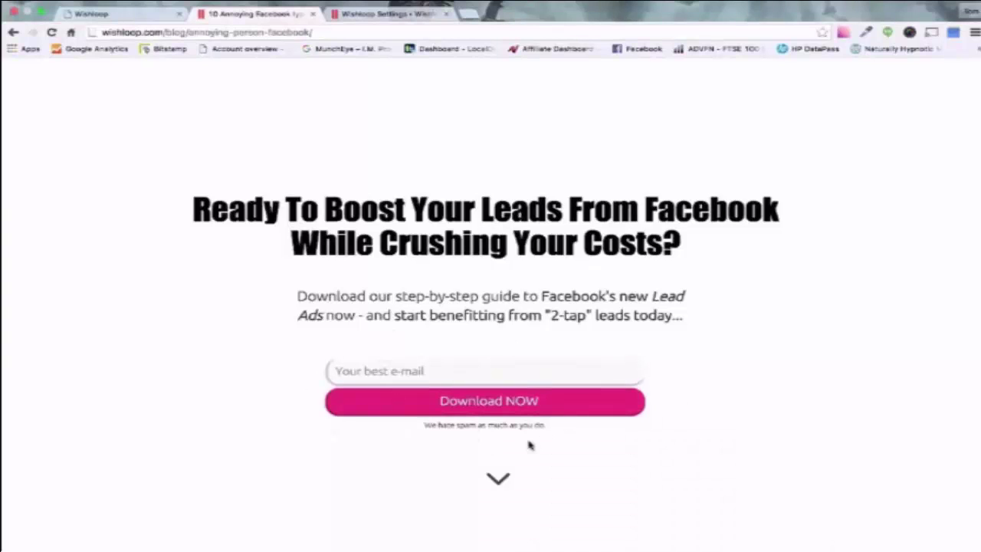
click(499, 479)
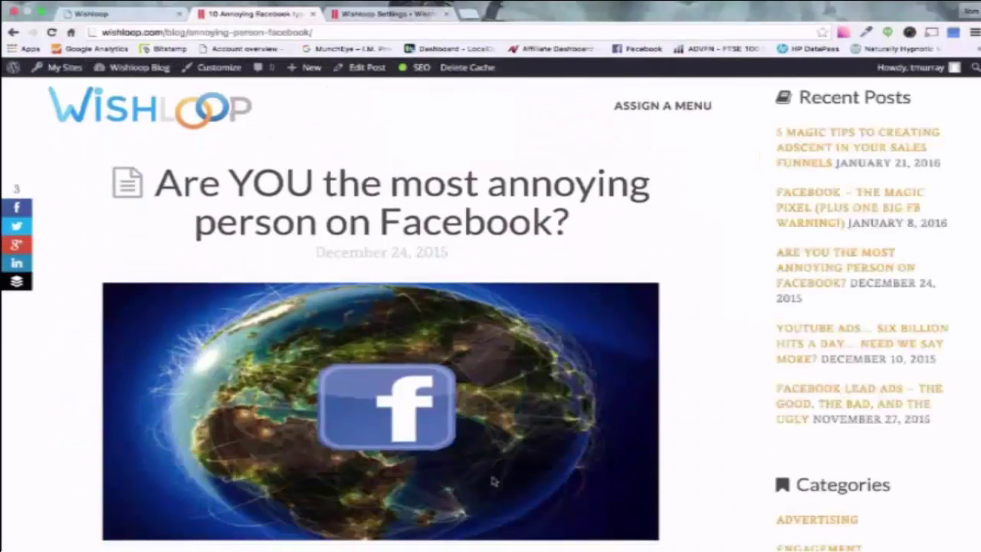